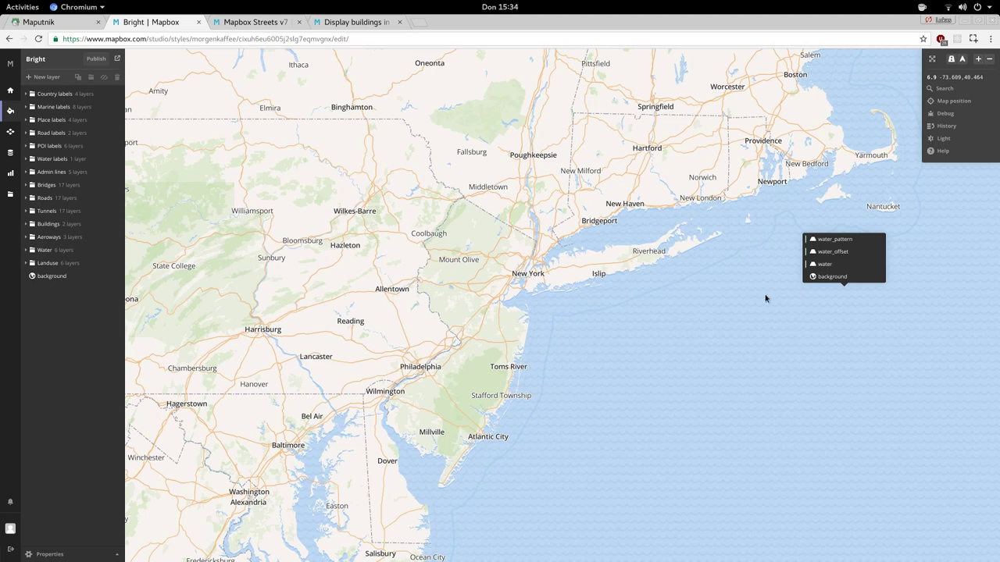
click(569, 267)
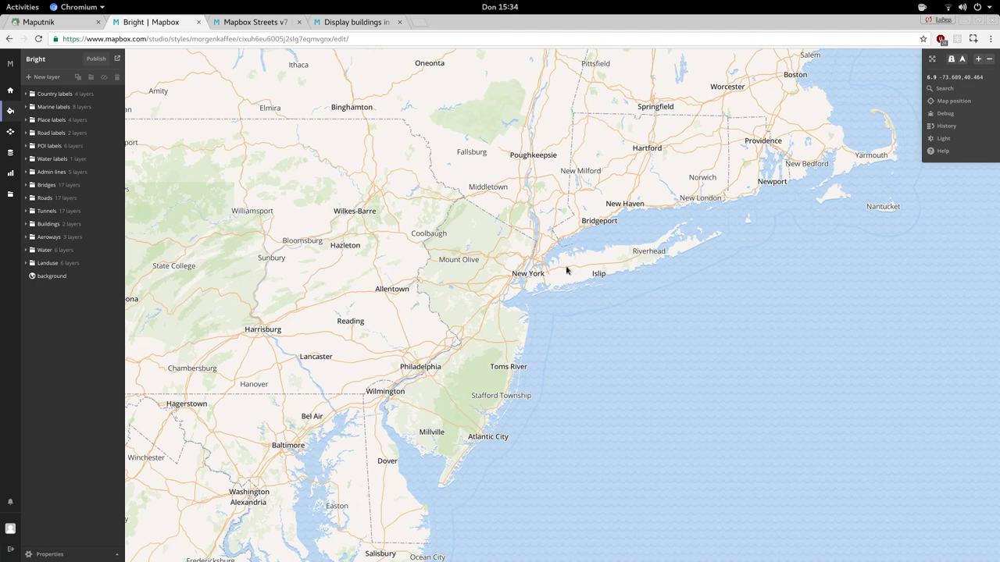
double_click(566, 250)
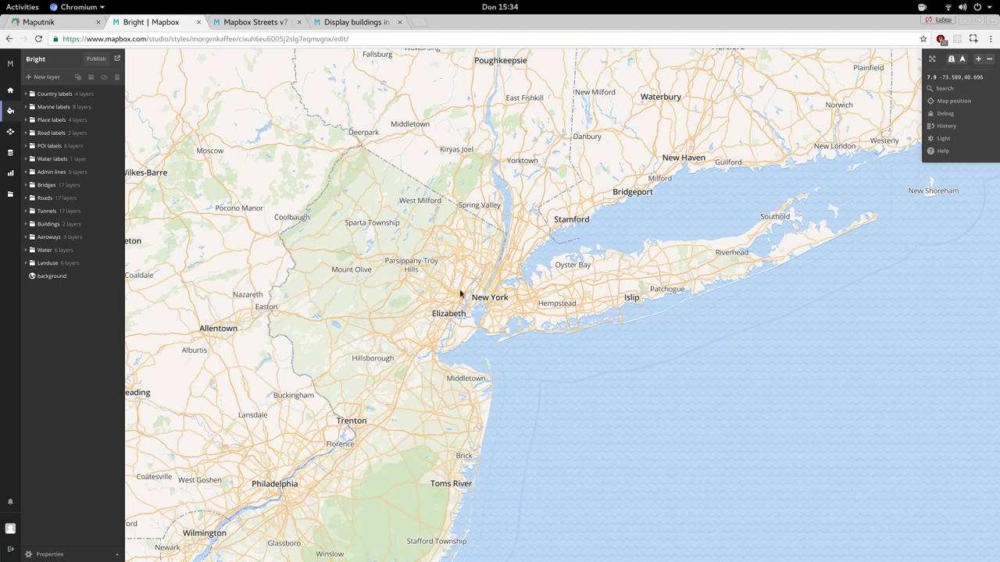
click(258, 23)
click(320, 24)
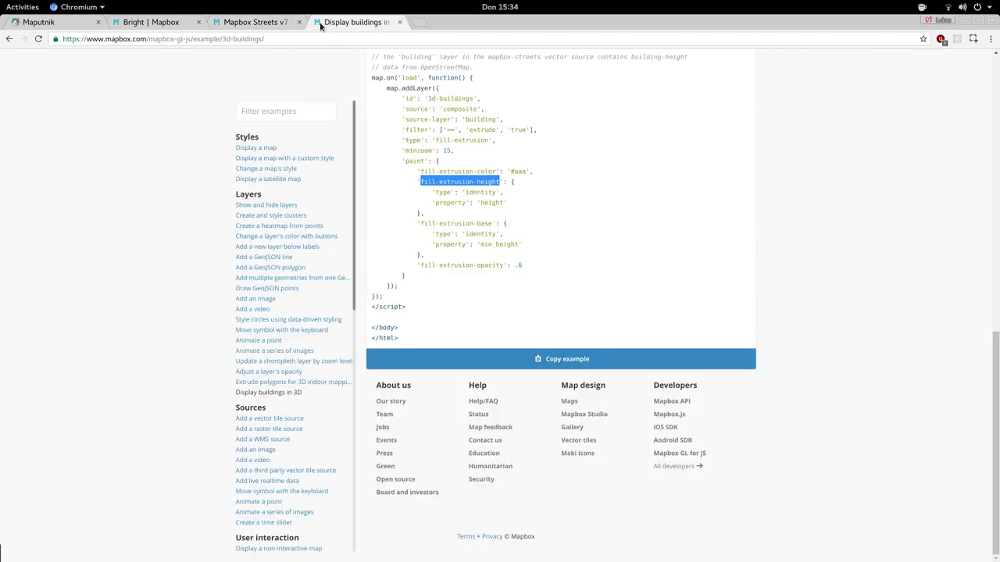
Download the Bright style from the Mapbox Studio styles list and show the downloaded zip in its folder.
click(160, 25)
click(10, 111)
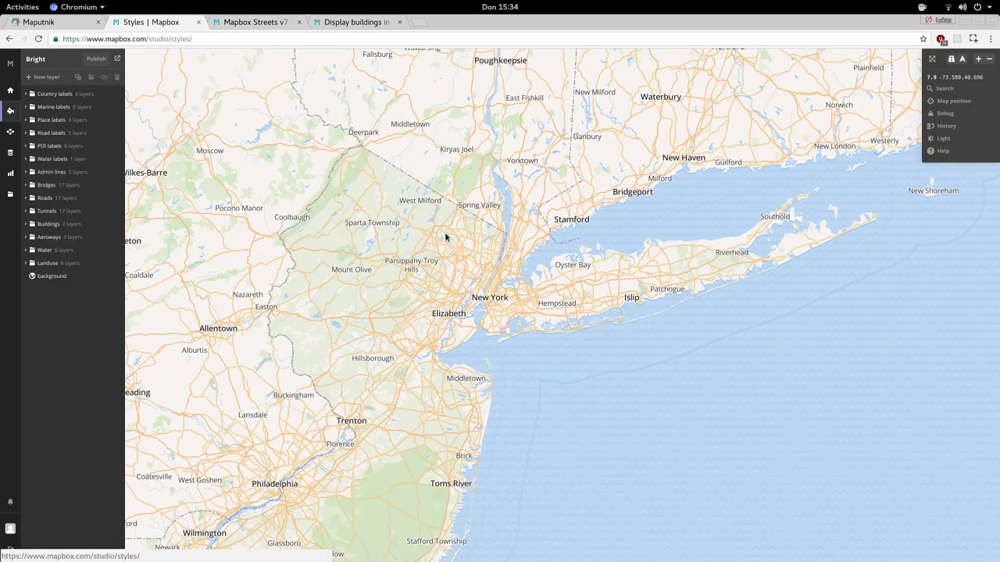
click(604, 187)
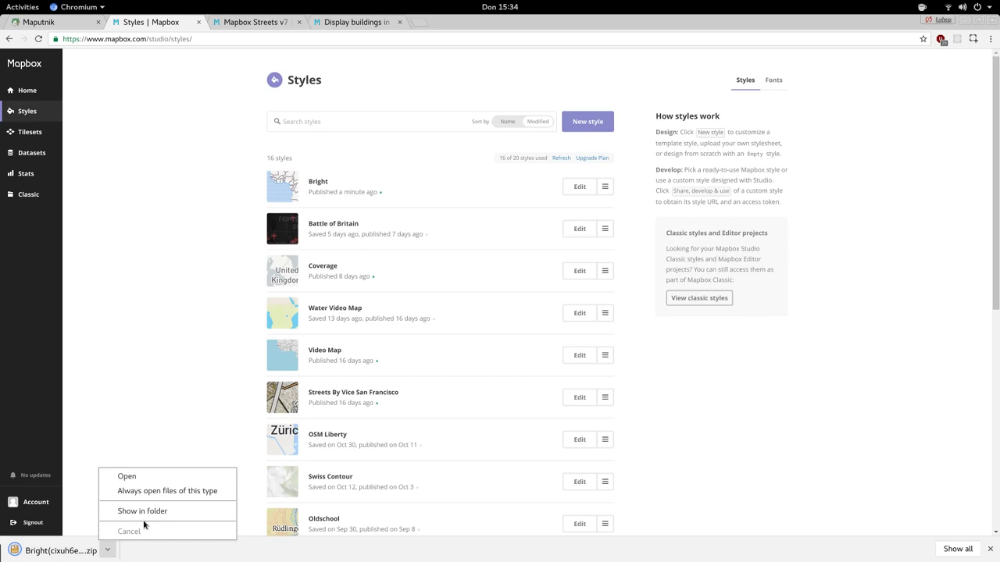
click(144, 513)
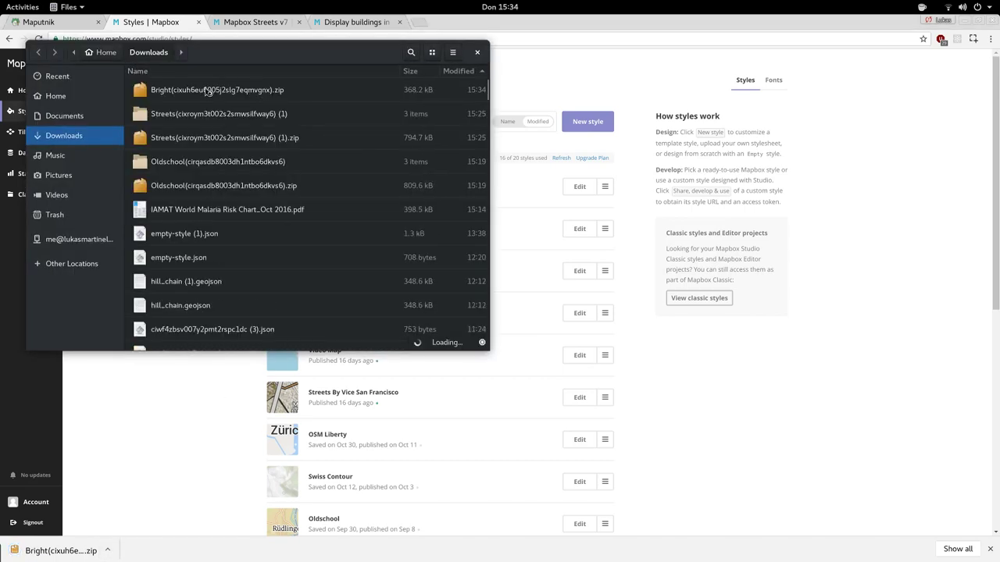
Extract the downloaded Bright zip and open the extracted folder to check for its style.json file.
double_click(206, 87)
double_click(197, 92)
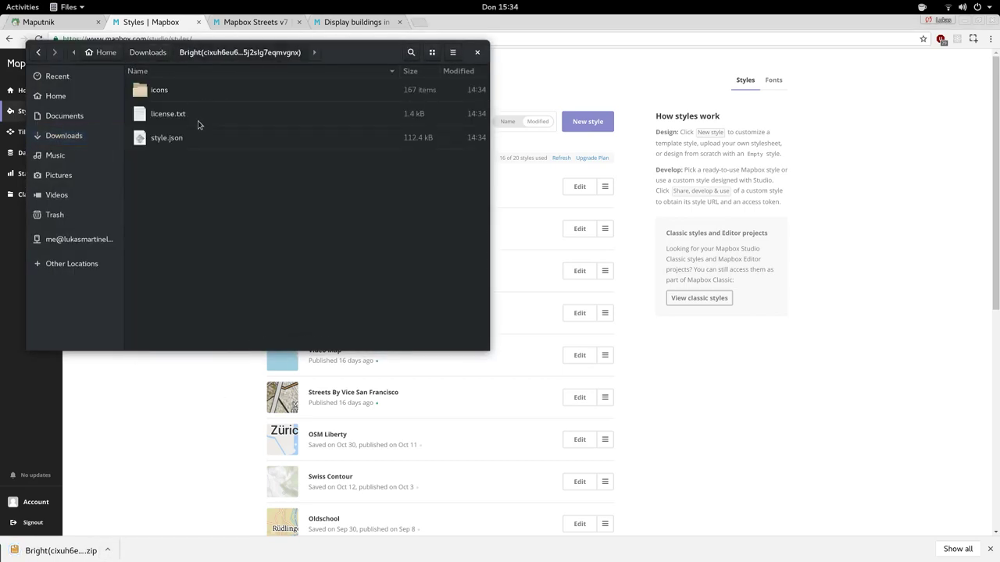
click(239, 114)
click(218, 139)
click(148, 449)
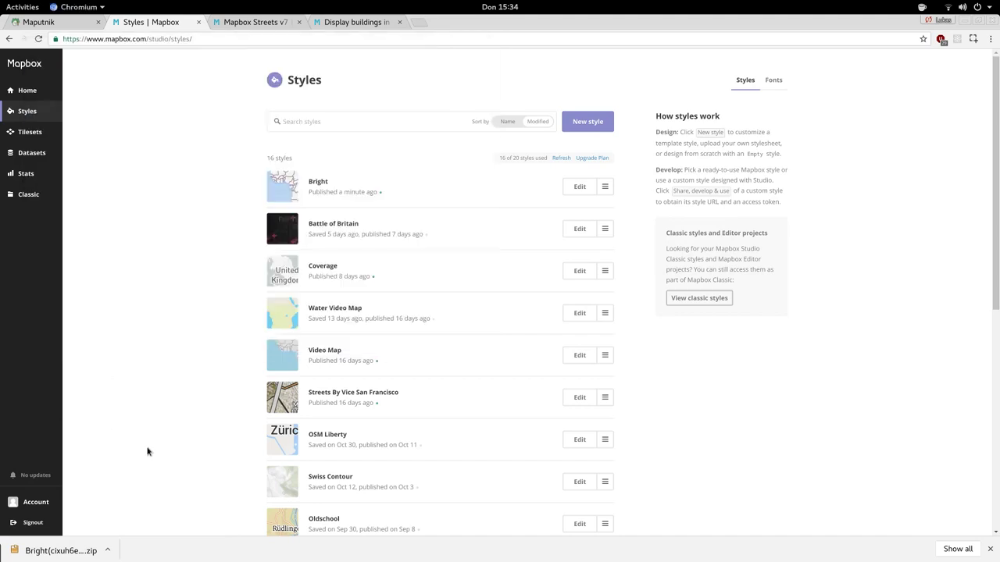
Switch to Maputnik and upload style.json from the extracted Bright folder in Downloads as the open style.
click(67, 19)
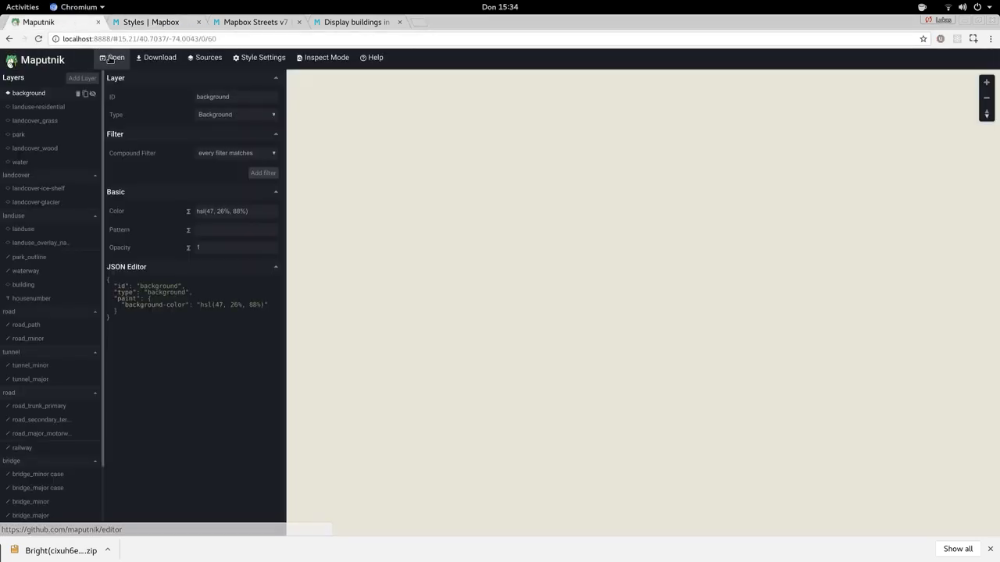
click(111, 58)
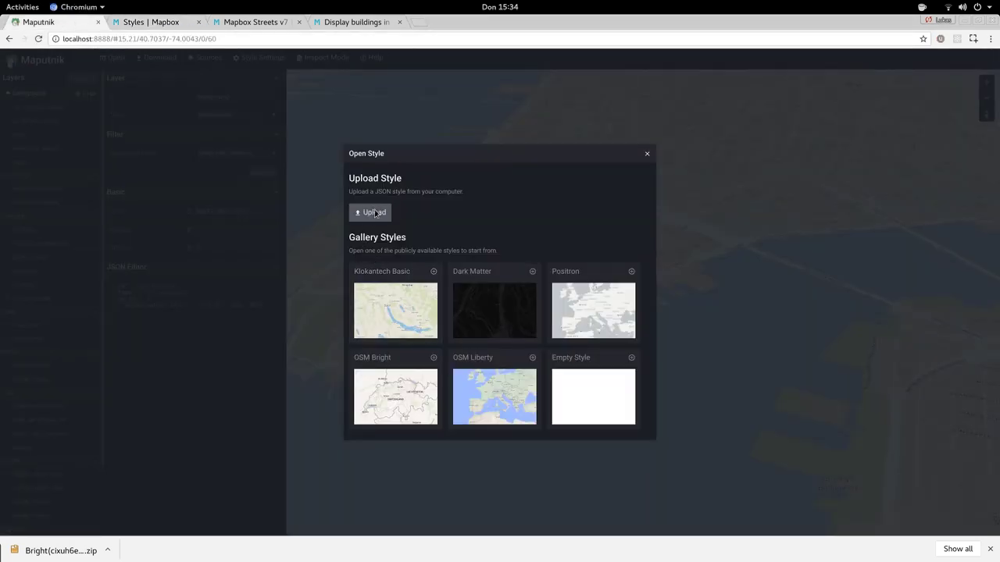
click(374, 213)
click(378, 139)
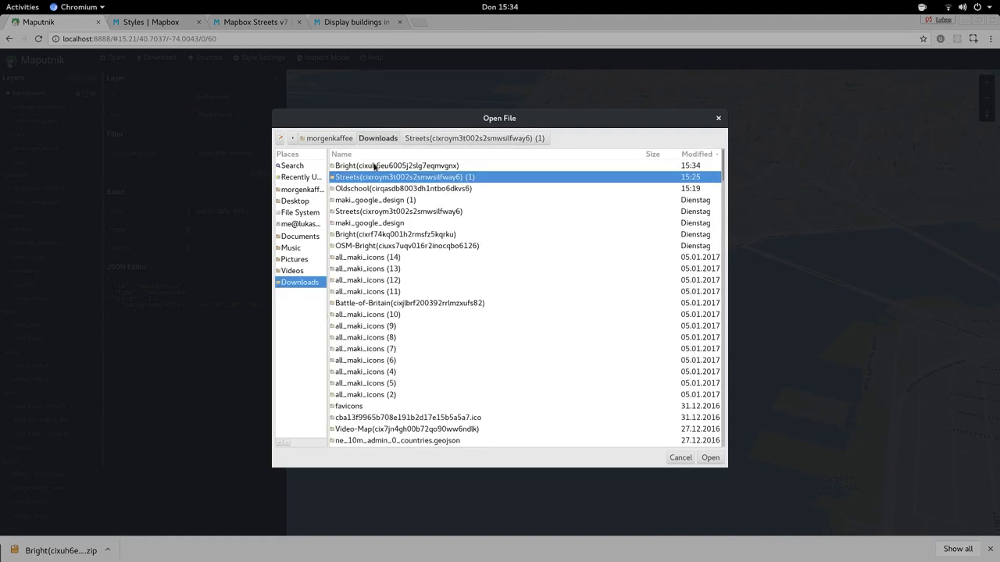
double_click(375, 166)
click(372, 178)
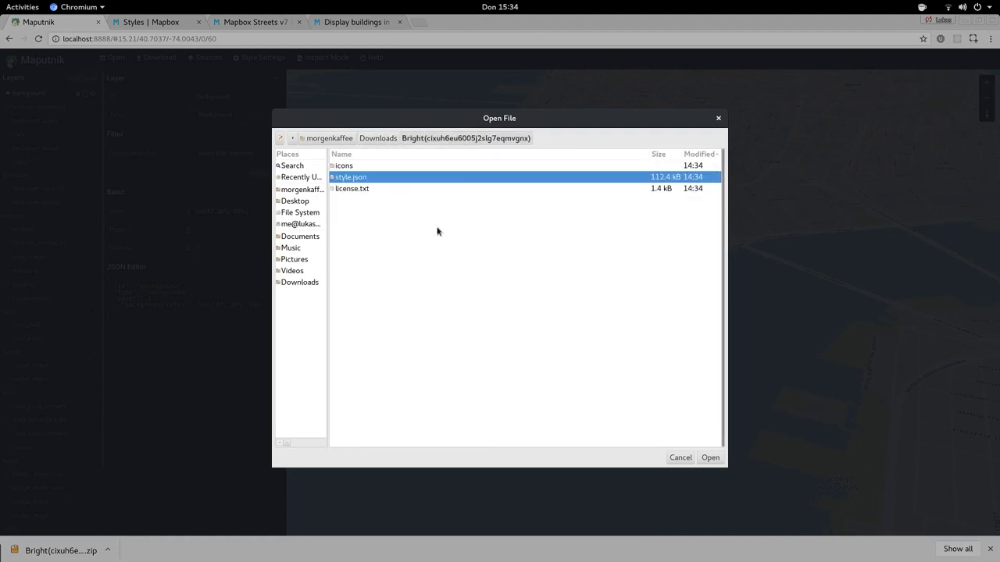
click(711, 458)
click(990, 549)
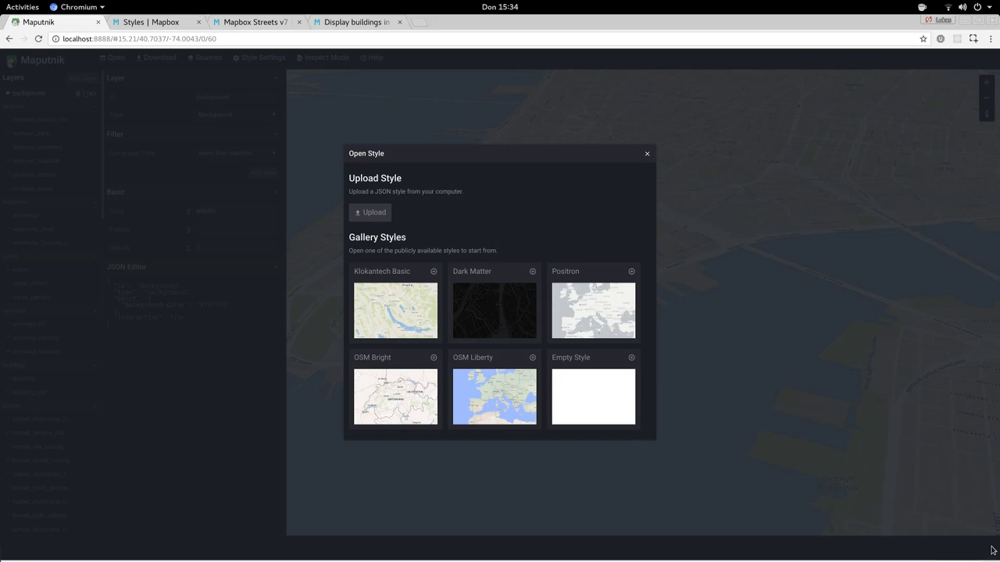
click(648, 167)
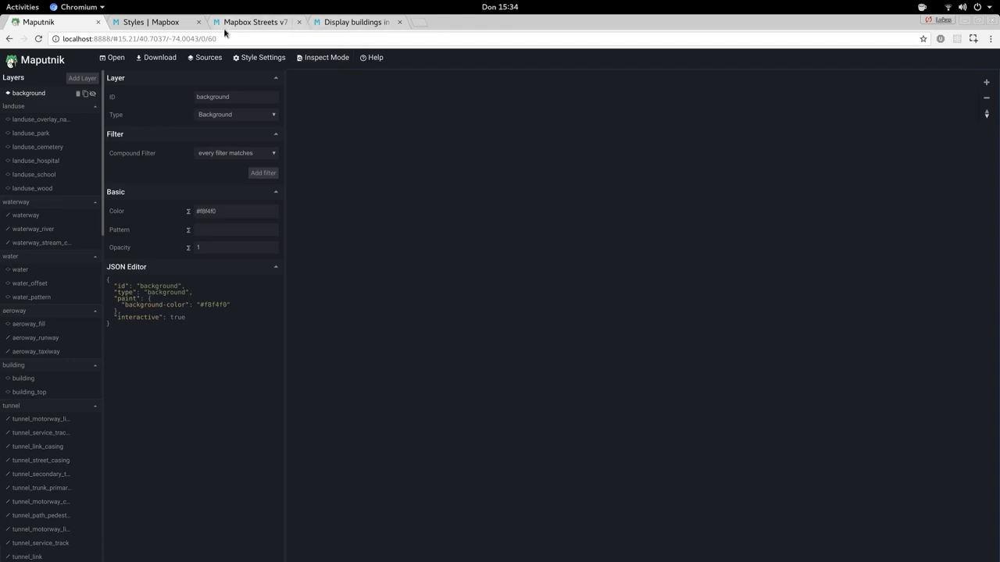
Copy the default public API access token from the Mapbox account settings.
click(157, 28)
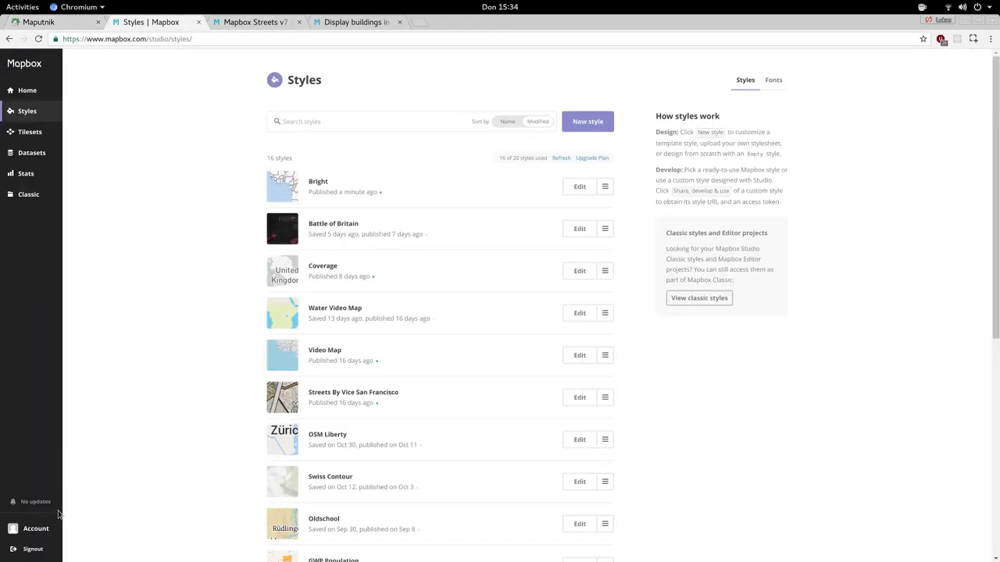
click(35, 528)
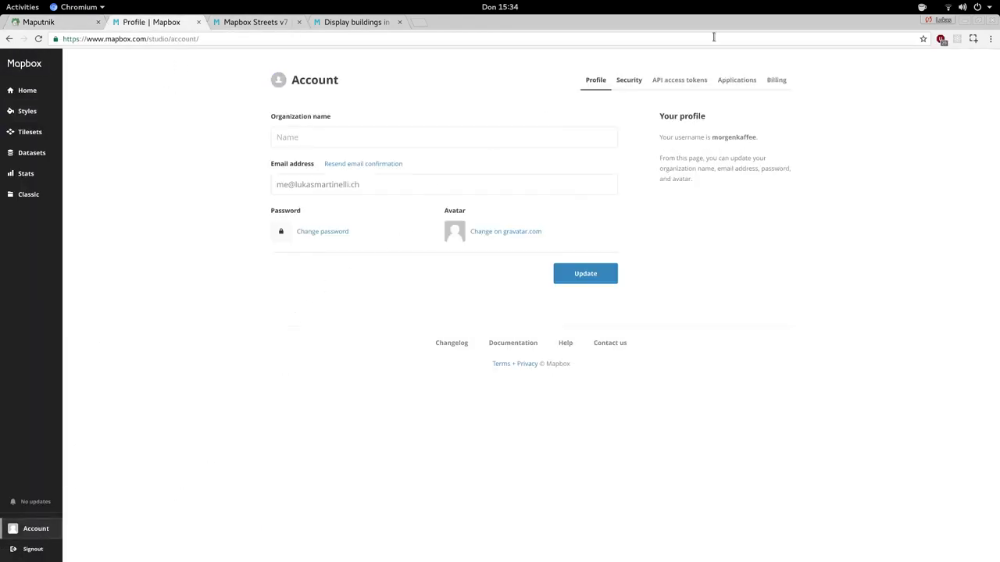
click(692, 81)
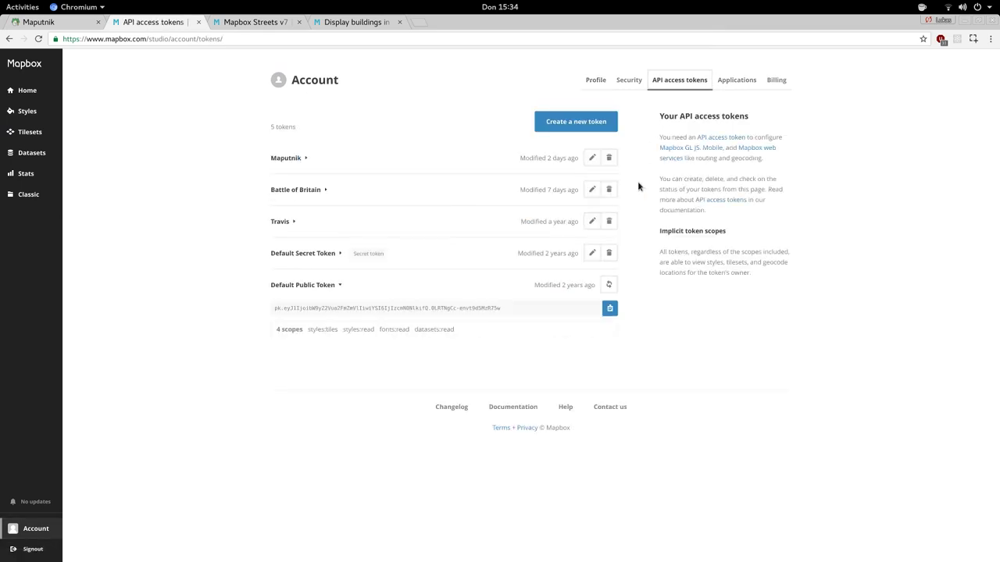
click(608, 309)
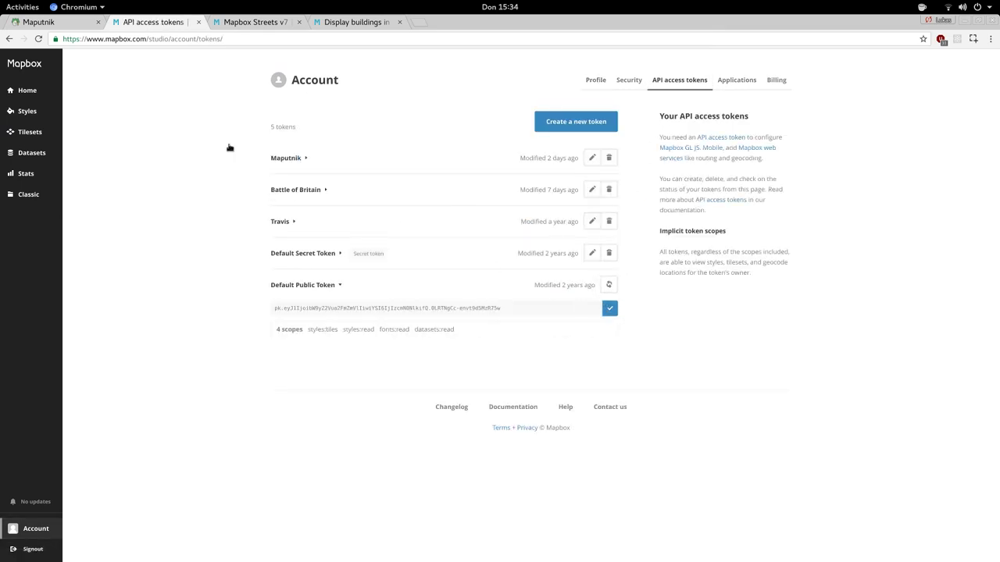
Paste the Mapbox access token into the Bright style's settings in Maputnik.
click(50, 23)
click(258, 57)
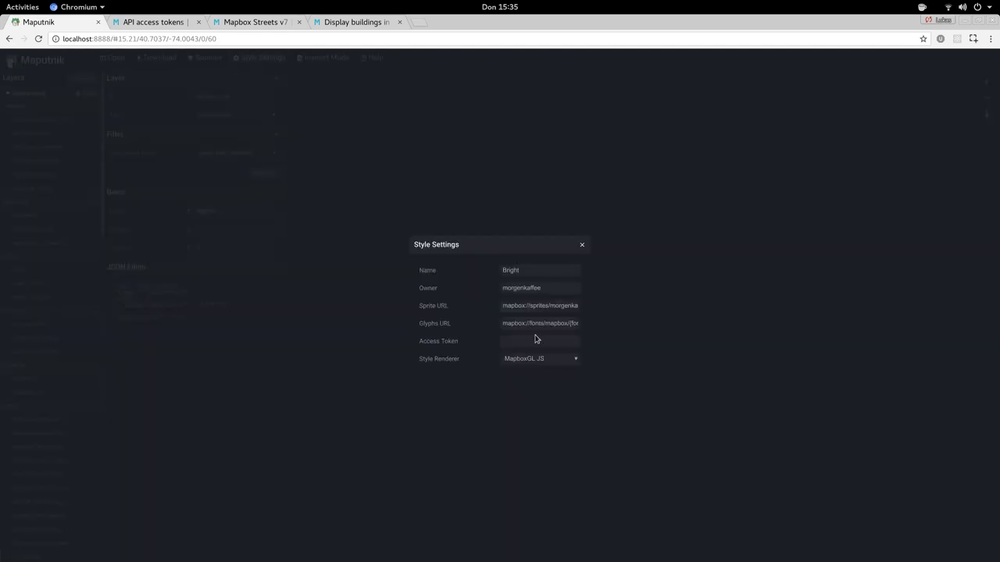
click(536, 342)
key(ctrl+v)
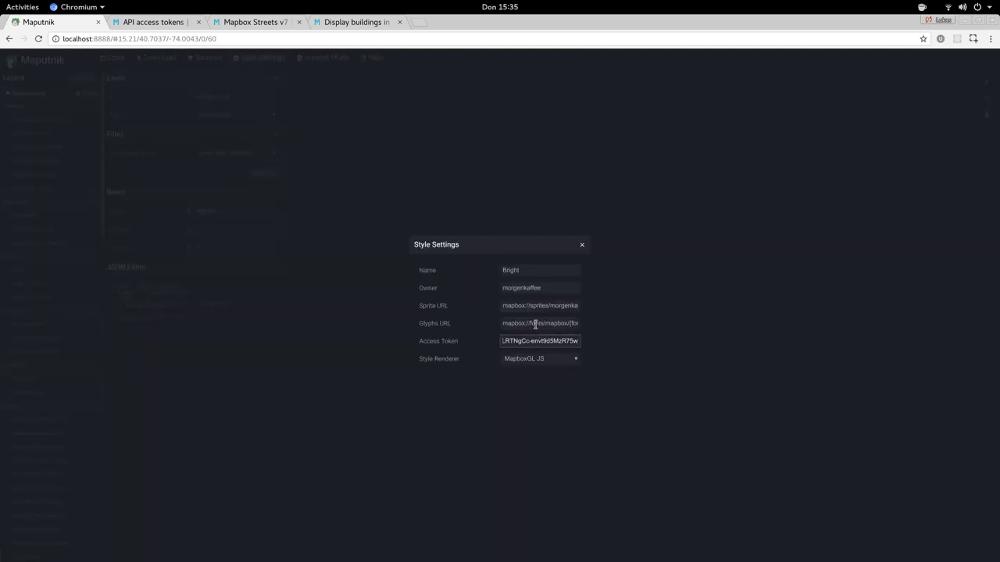
click(535, 324)
click(547, 309)
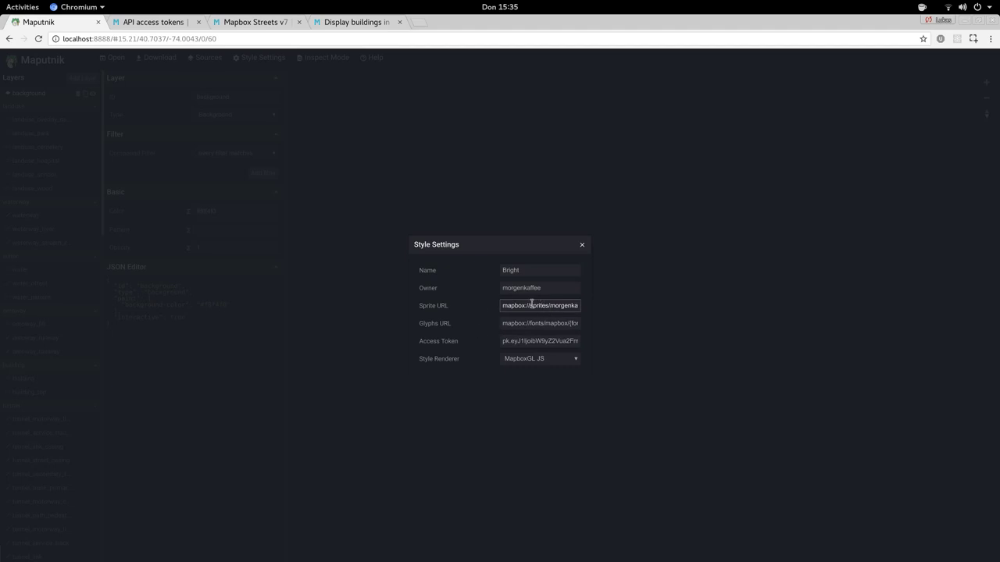
click(583, 246)
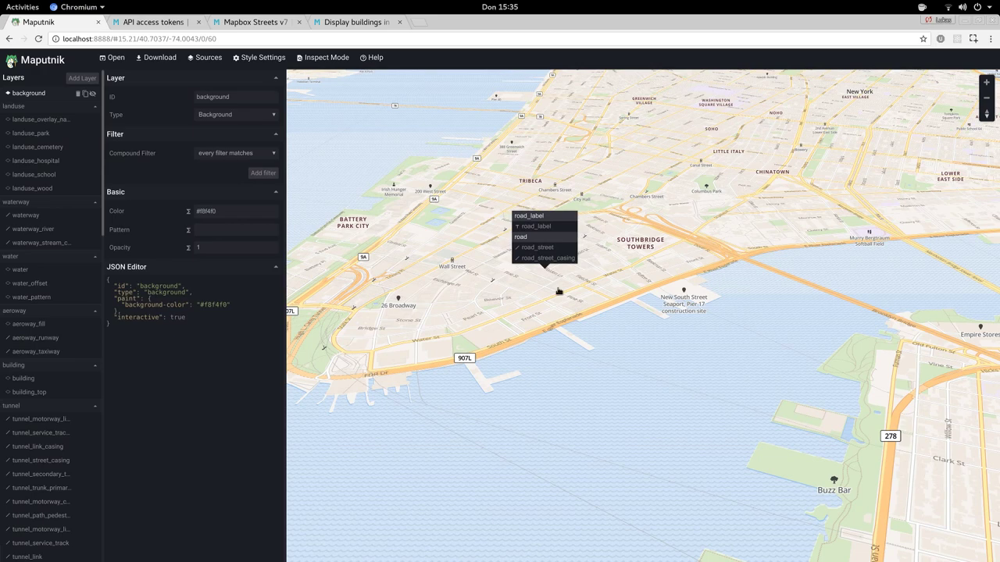
Turn on Inspect Mode and examine the attributes of buildings in lower Manhattan, such as extrude and height.
drag(559, 292, 596, 190)
click(327, 57)
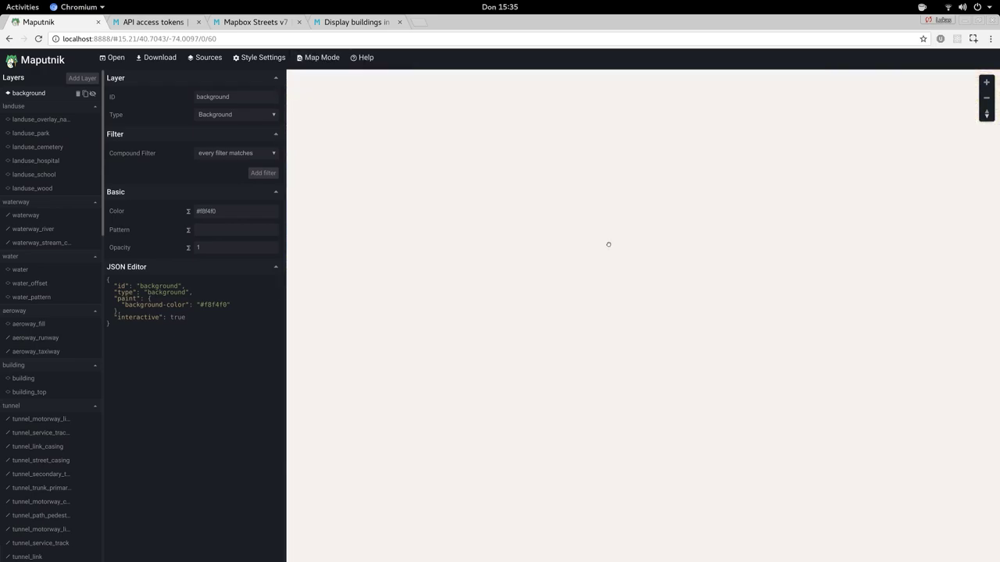
mouse_move(738, 242)
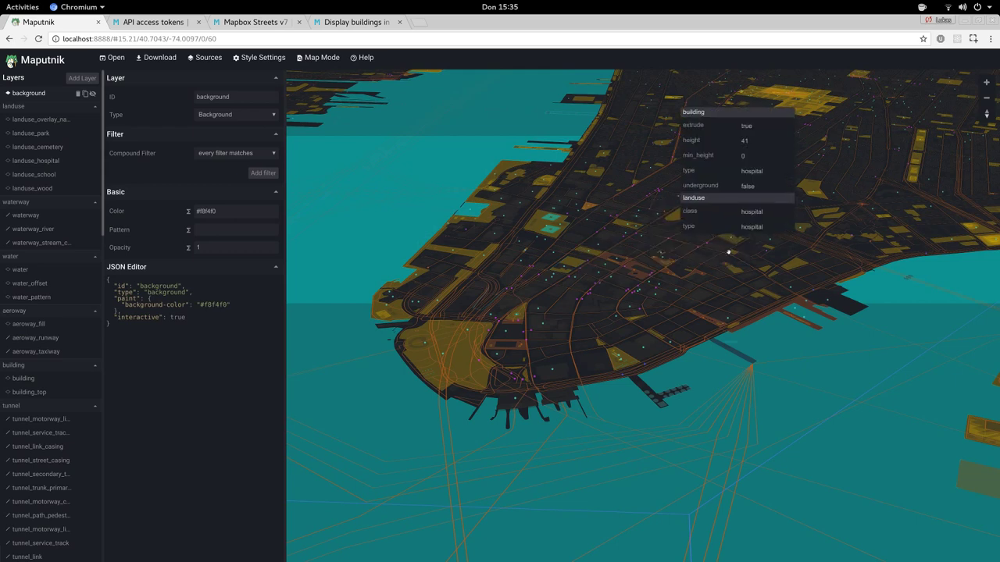
drag(722, 263, 711, 283)
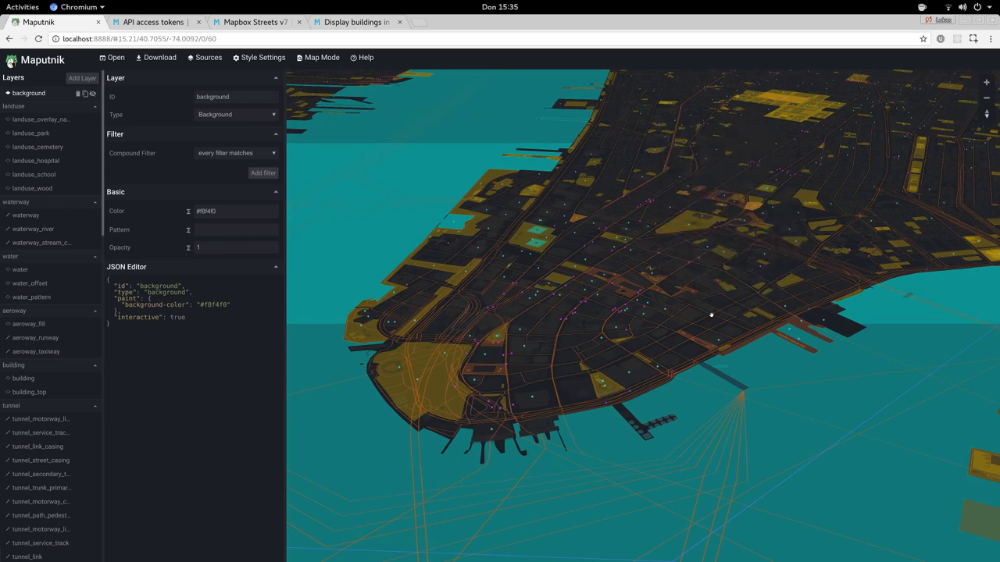
mouse_move(713, 312)
Add a Fill Extrusion layer with ID building-3d, using source mapbox and source layer building.
scroll(103, 312, down, 9)
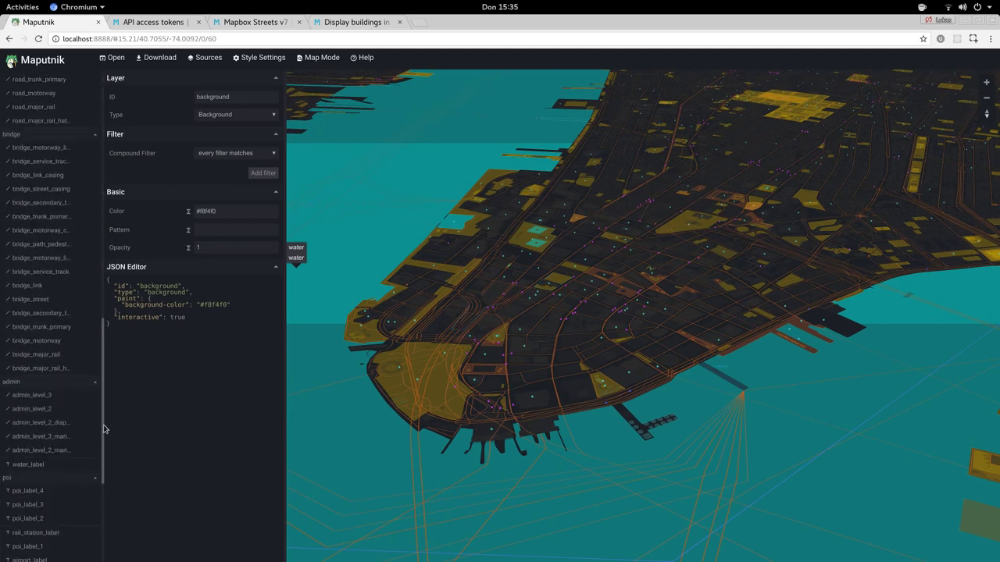
scroll(52, 110, up, 10)
click(78, 78)
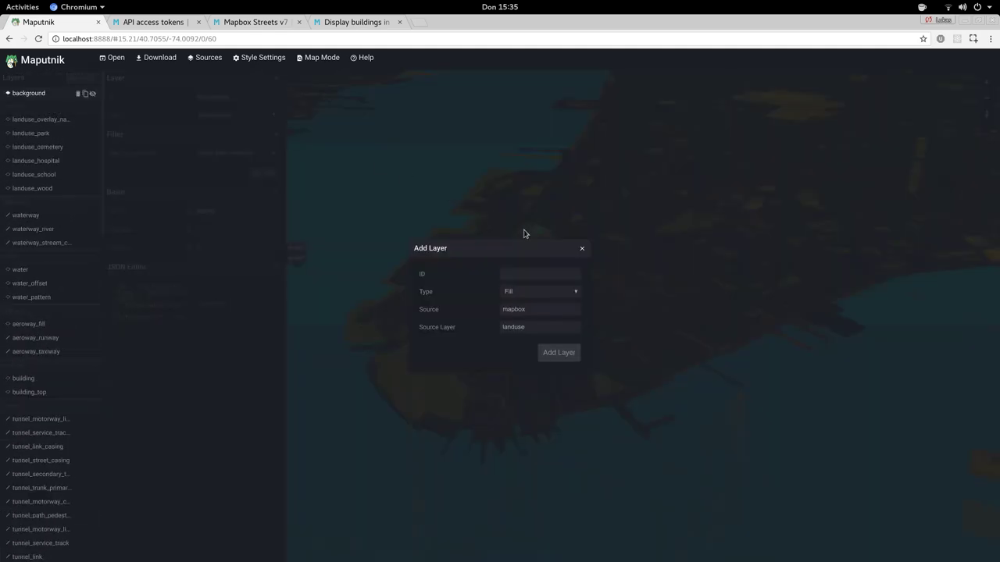
click(551, 297)
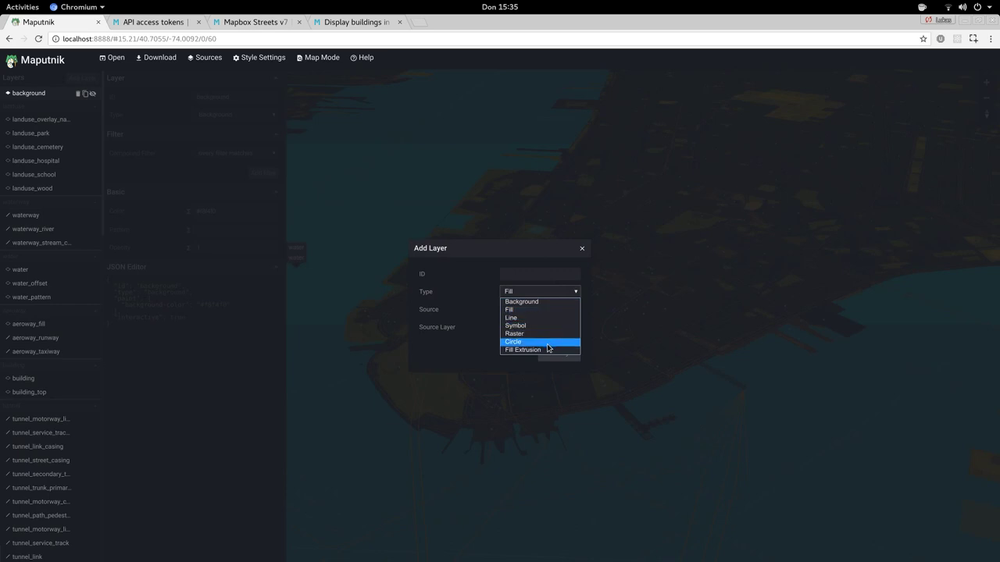
click(549, 350)
click(539, 309)
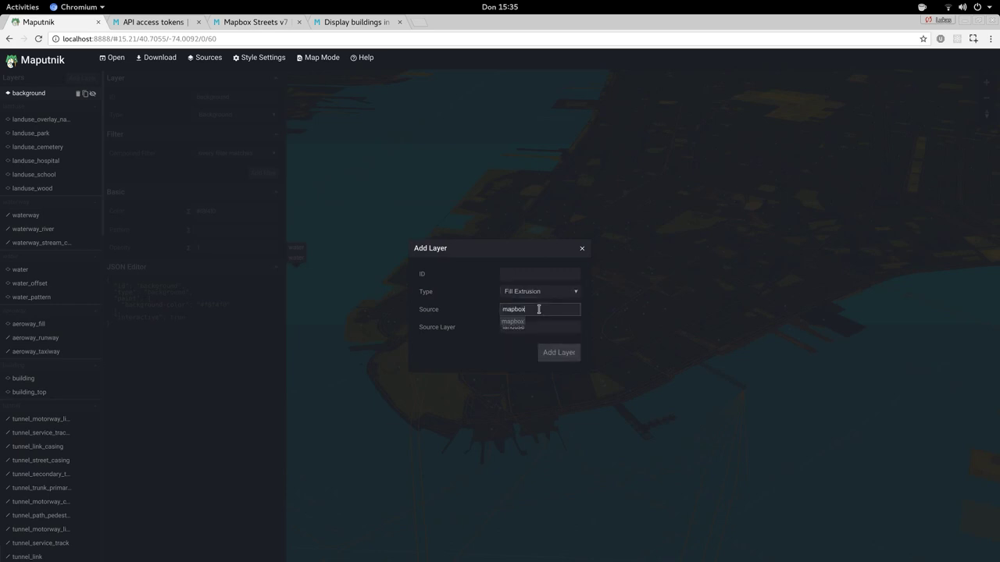
click(543, 328)
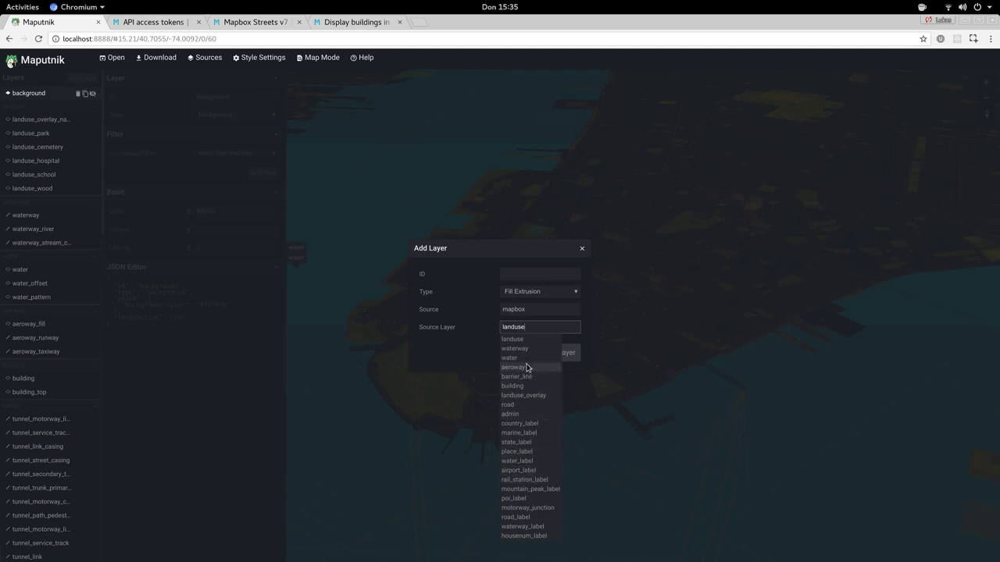
click(526, 386)
click(529, 270)
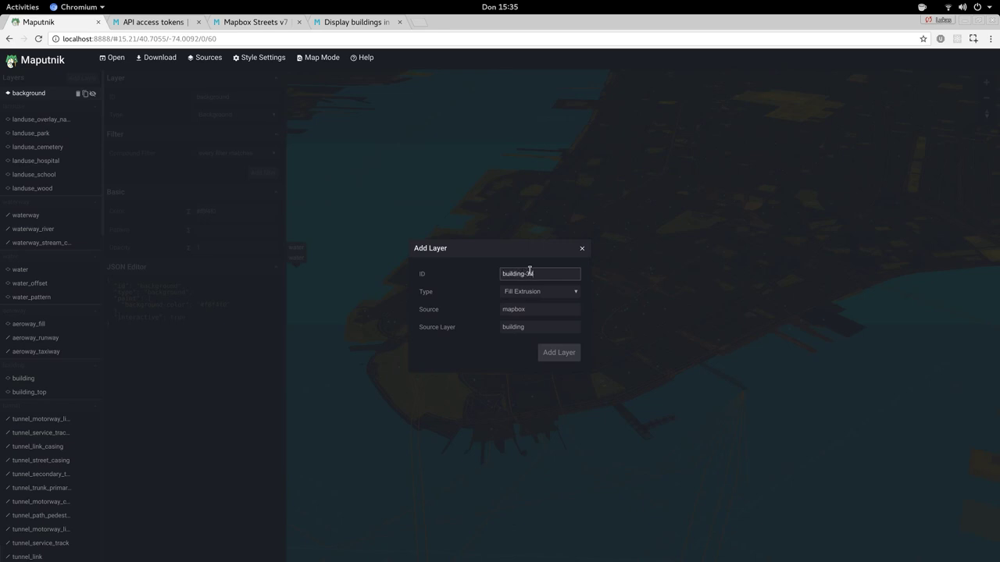
text(building-3d)
click(558, 352)
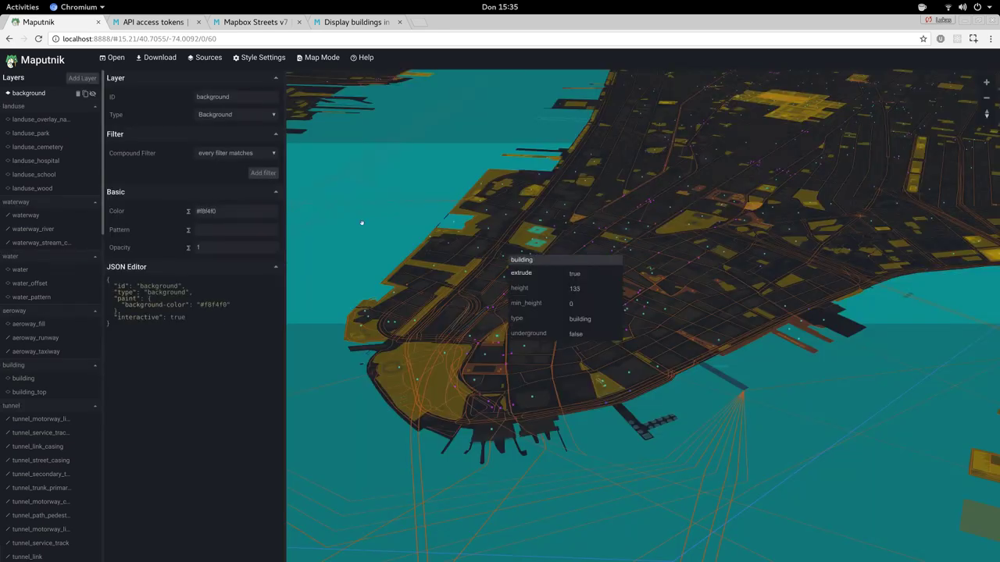
Select the building-3d layer for editing and return the map view to Map Mode.
drag(103, 170, 94, 517)
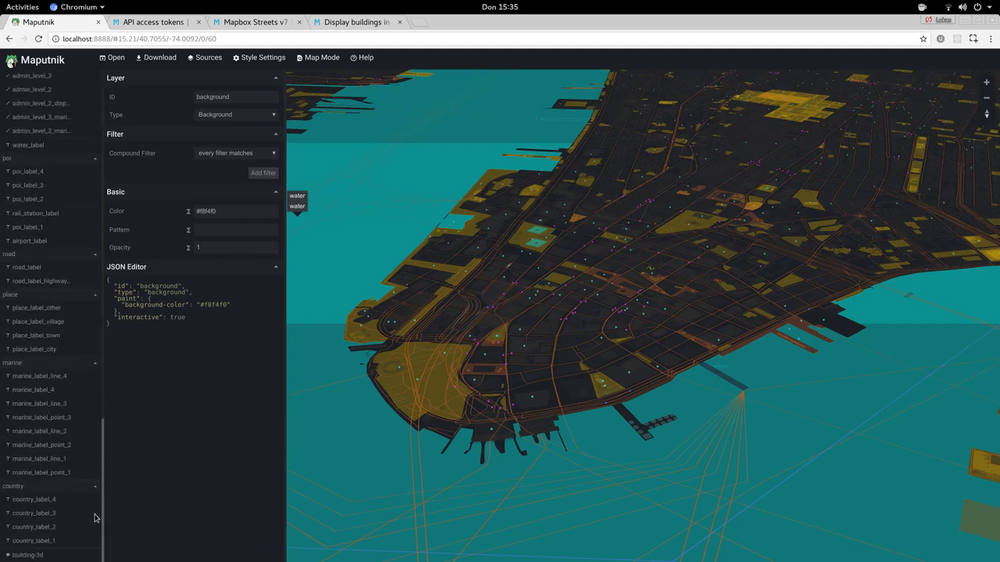
click(31, 554)
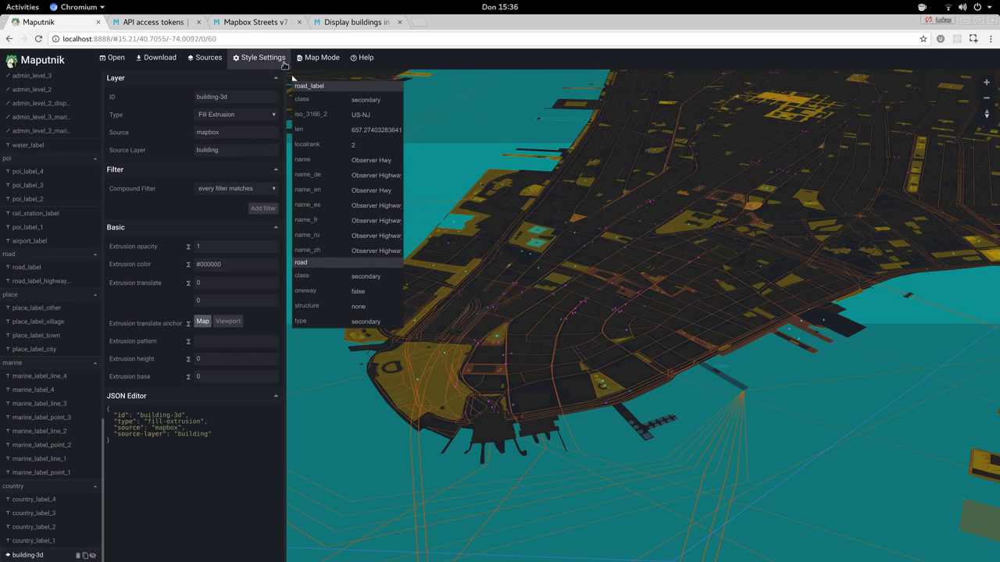
click(312, 58)
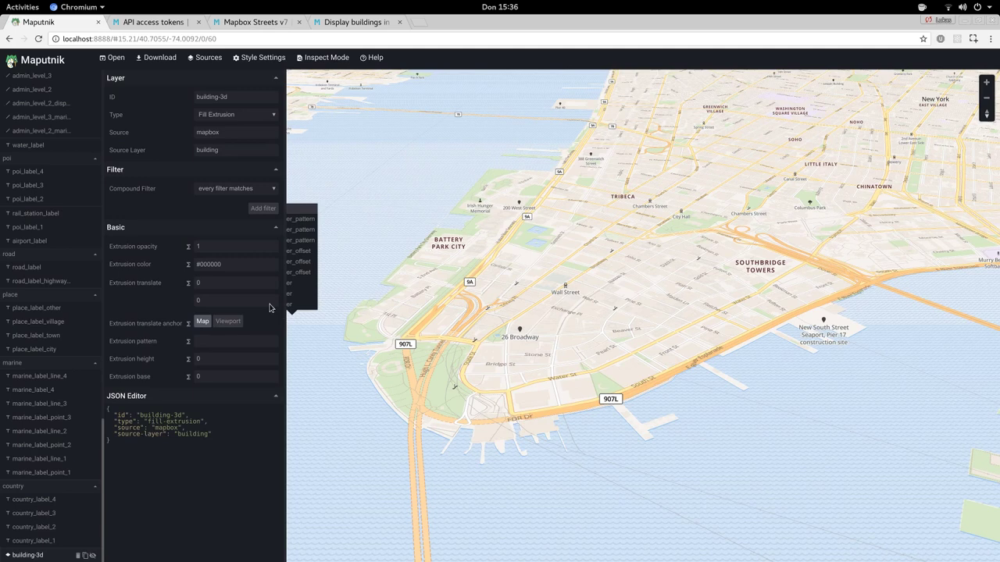
Set the extrusion color of the building-3d layer to rgba(86, 72, 72, 1).
click(249, 267)
click(315, 279)
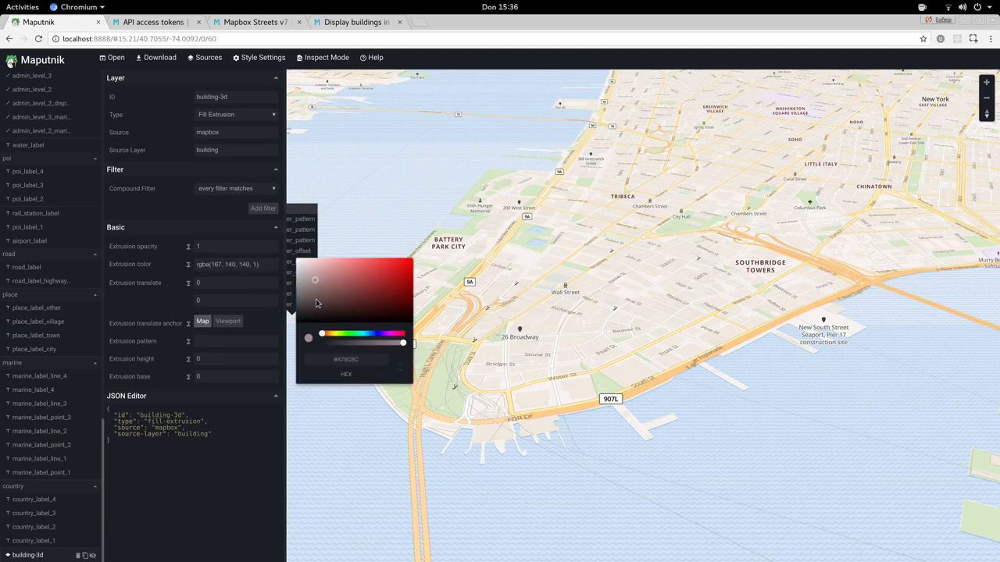
click(315, 302)
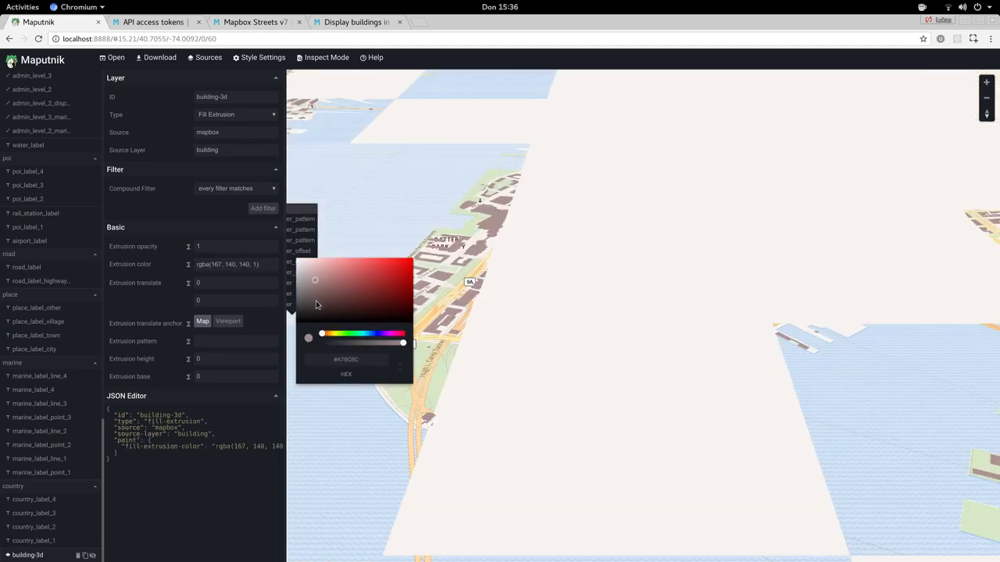
click(663, 358)
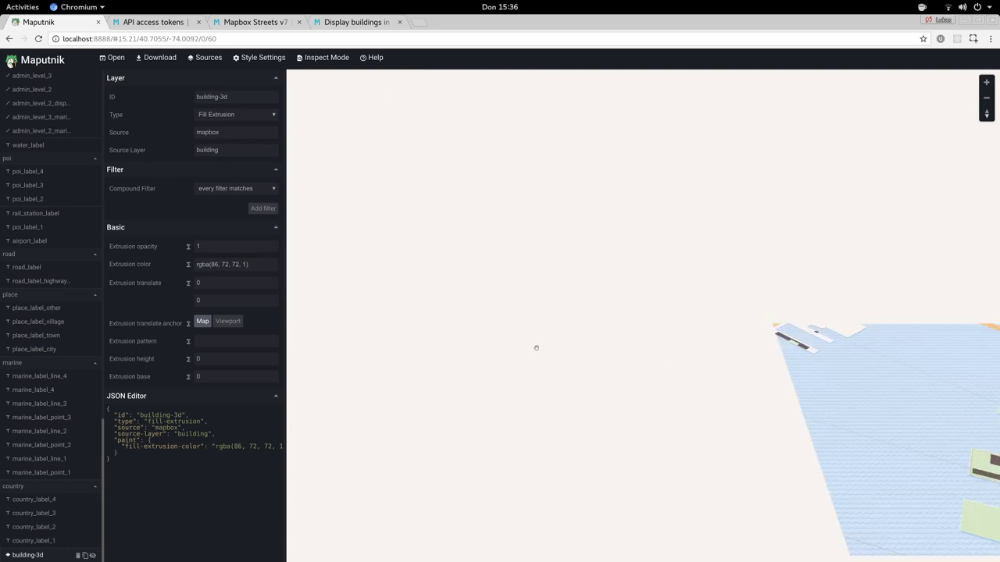
click(644, 306)
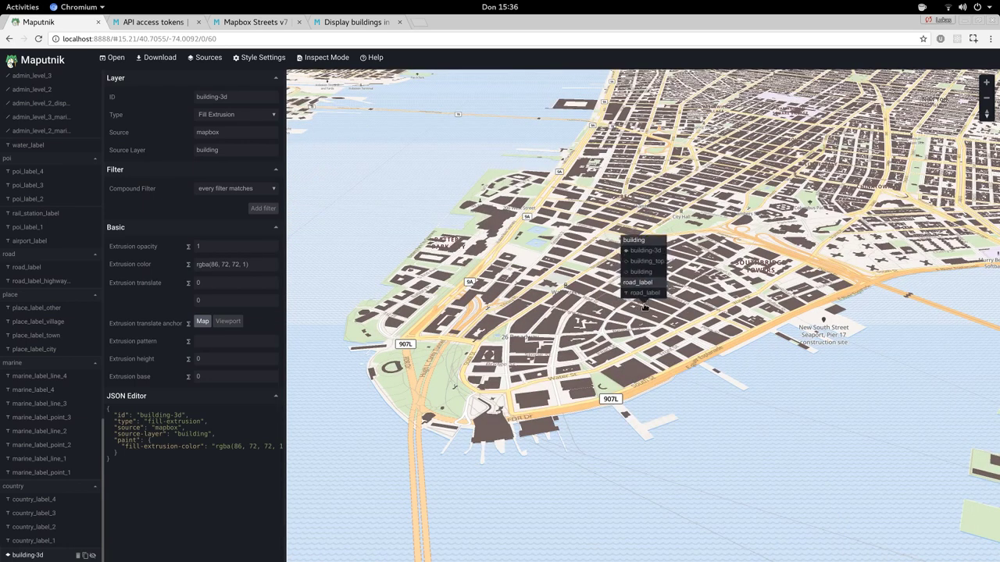
click(574, 297)
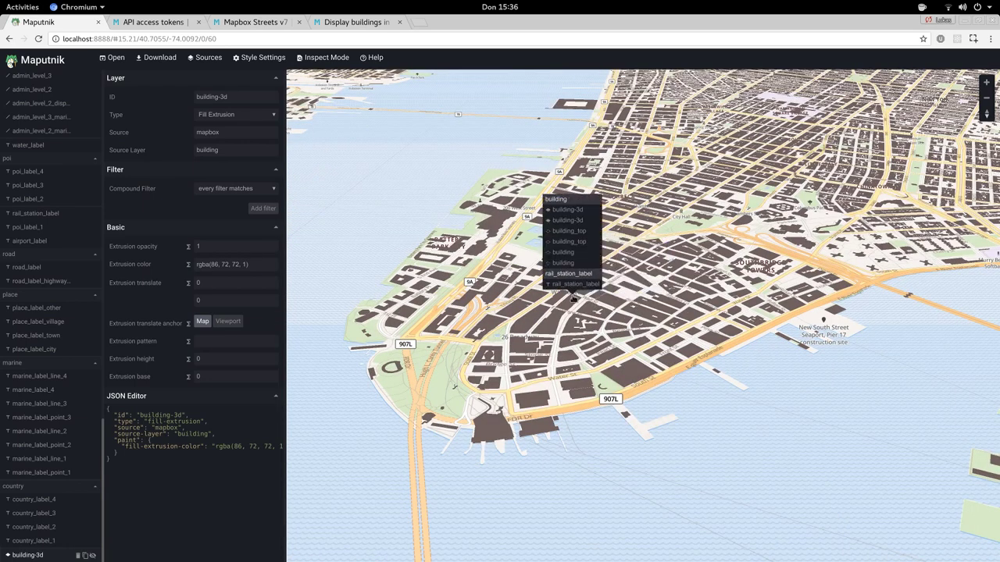
Add a filter to the building-3d layer requiring the extrude attribute to equal true.
click(263, 209)
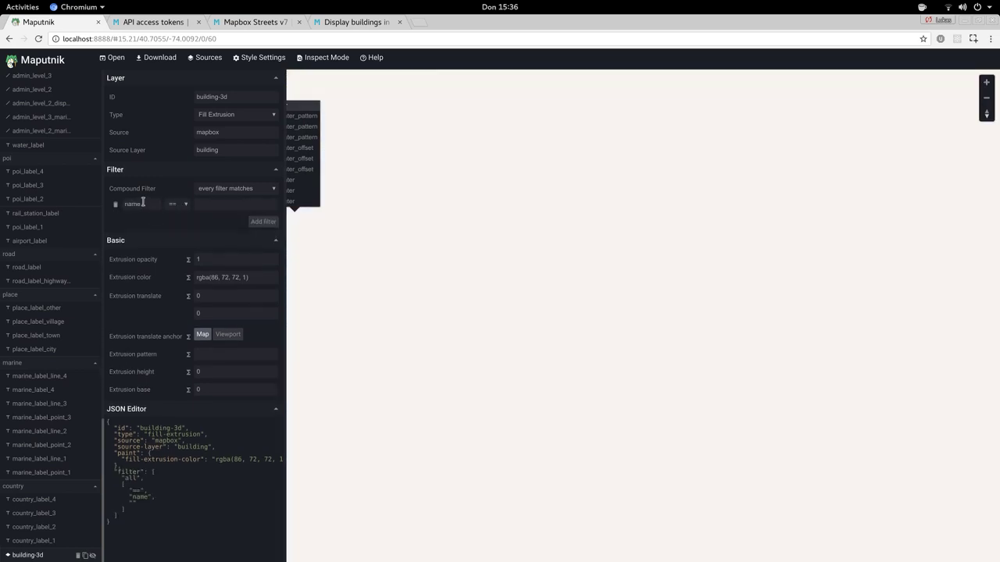
click(143, 203)
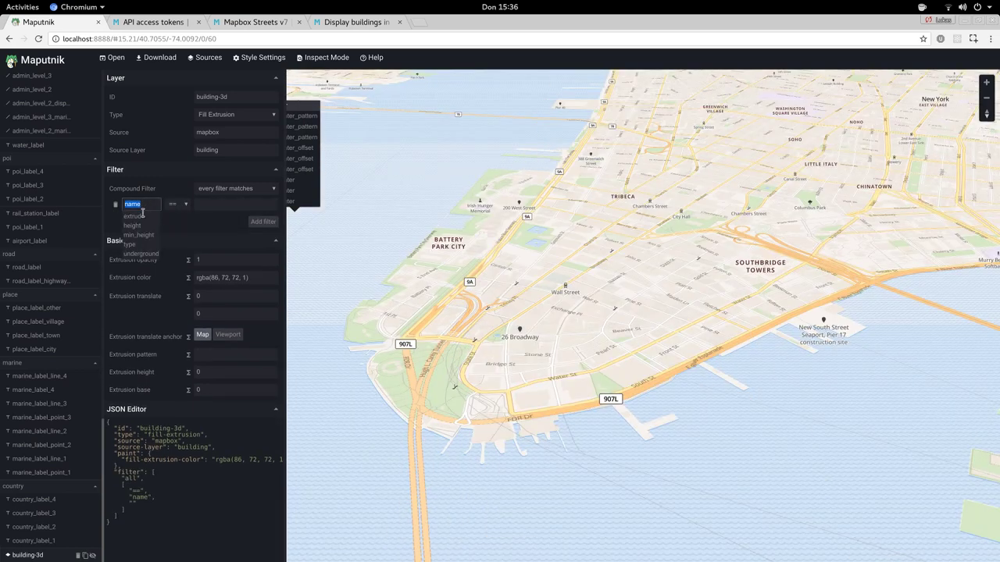
click(143, 214)
click(214, 205)
text(tr)
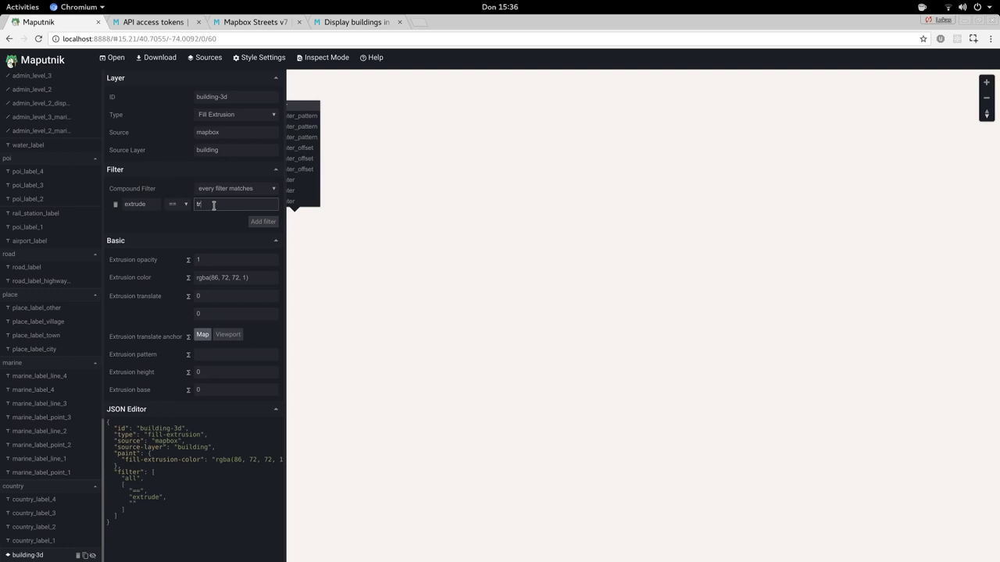
text(ue)
key(Tab)
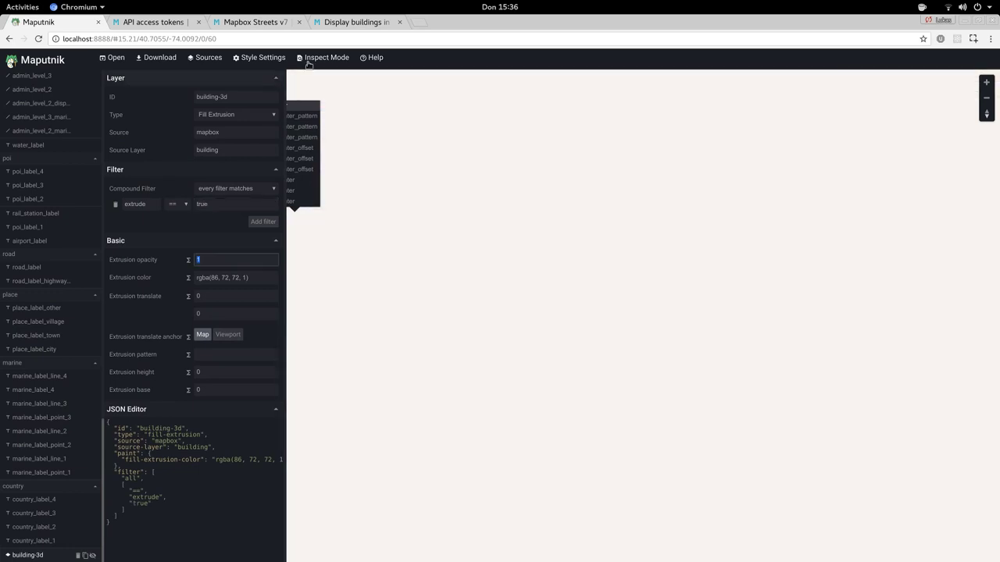
Add a fill-extrusion-height entry to the layer's JSON paint block, with property height and type identity.
click(207, 452)
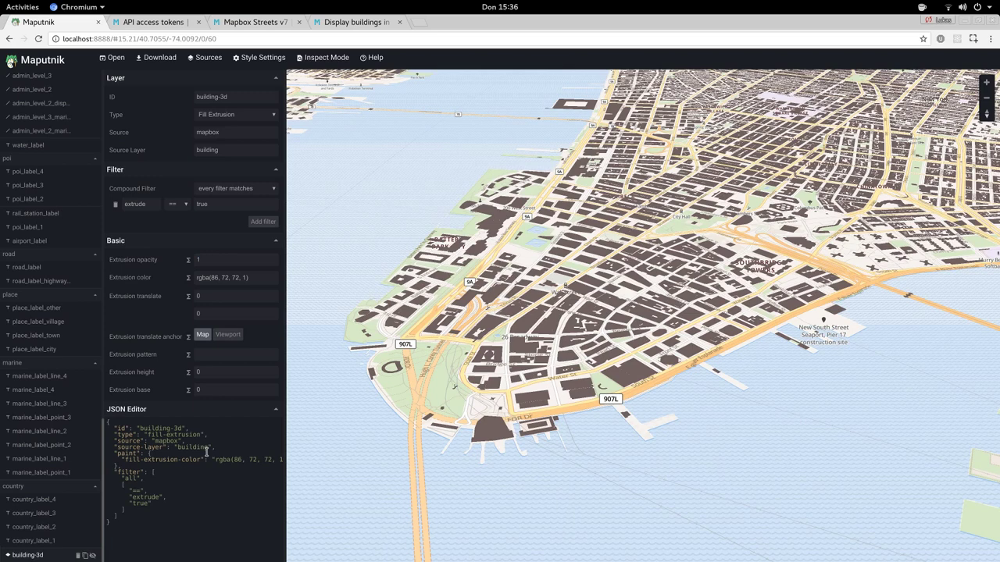
key(Return)
text("fill-extu)
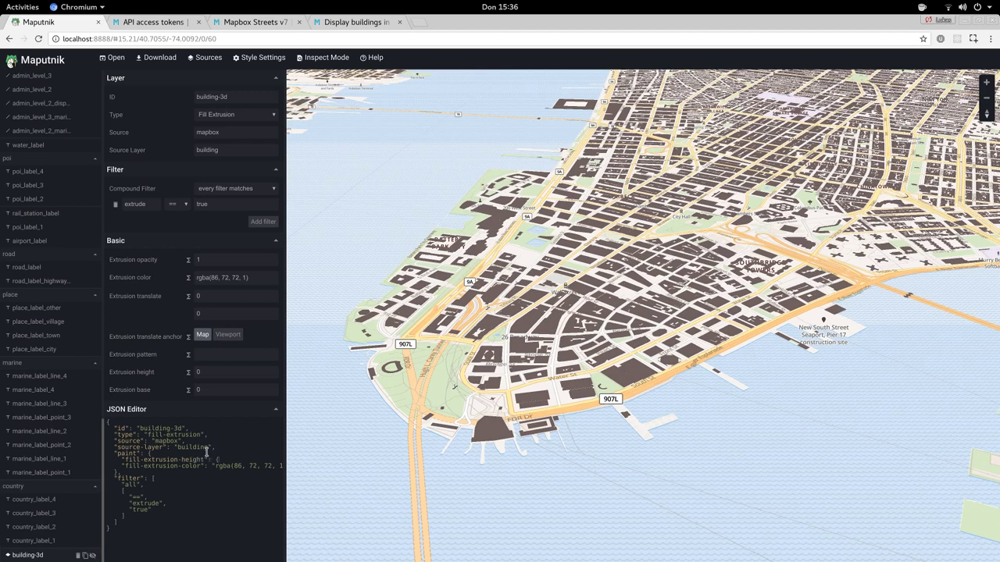
text(rsion-height": {)
key(Return)
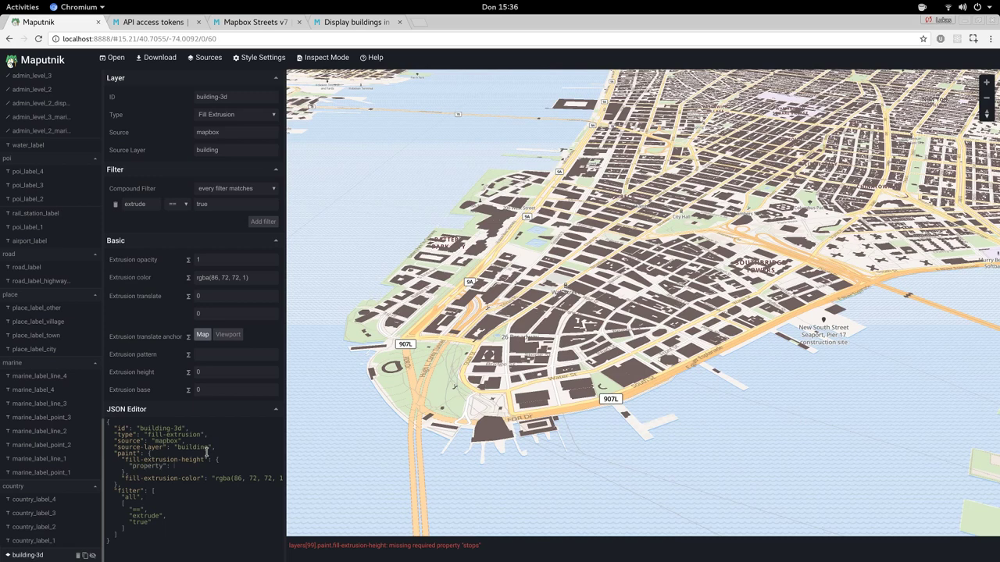
text(,)
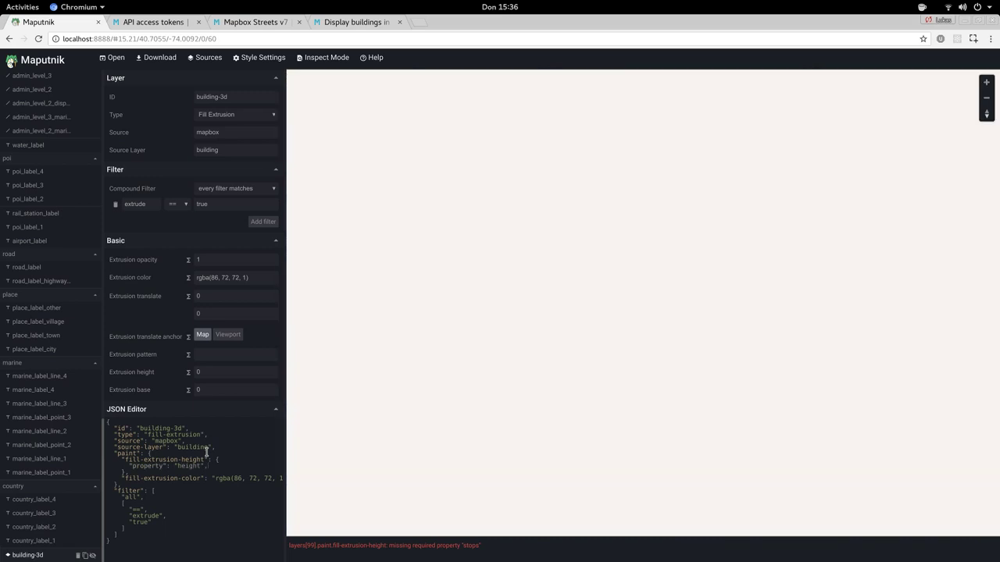
key(Return)
text("type": "identity)
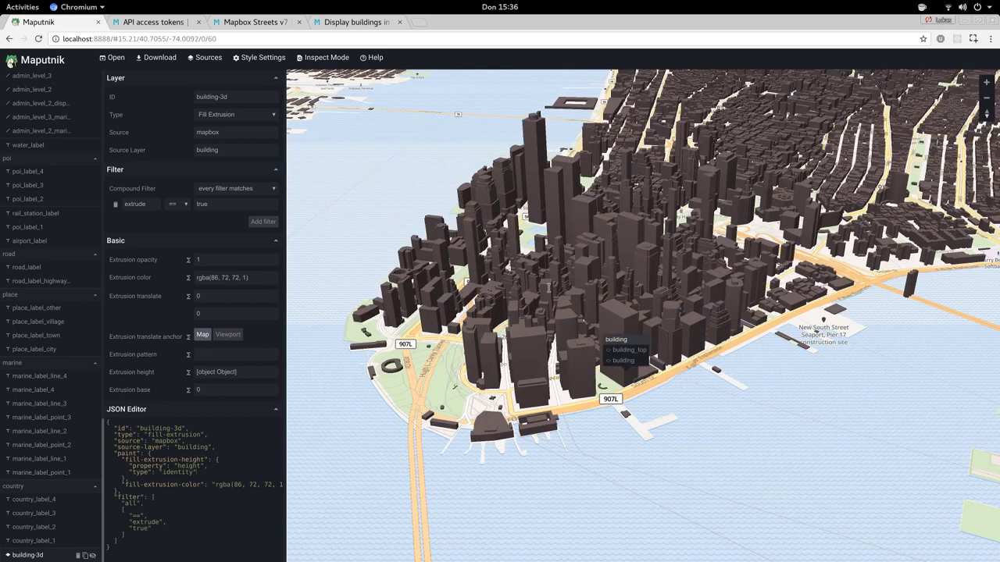
Switch to the Mapbox example on displaying buildings in 3D and copy the fill-extrusion-base property name from its code.
click(344, 21)
click(492, 256)
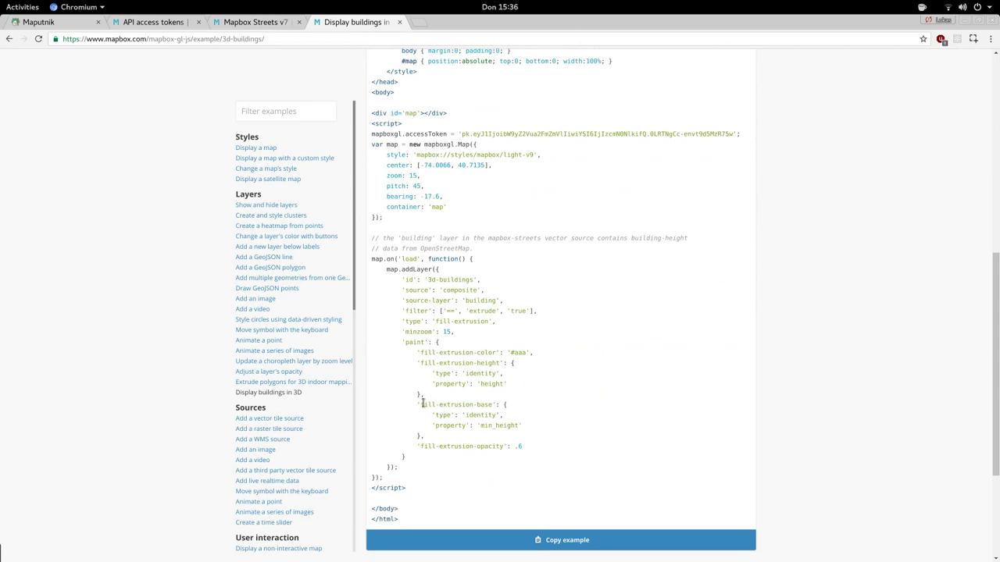
drag(420, 404, 495, 404)
key(ctrl+c)
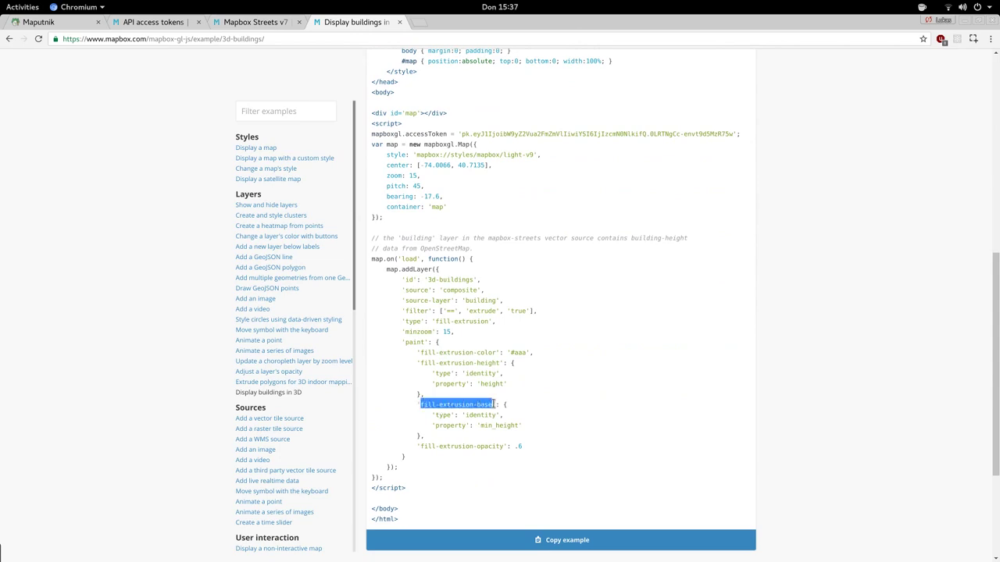
Back in Maputnik, add a fill-extrusion-base entry to the layer's JSON paint block, with property min_height and type identity.
click(33, 22)
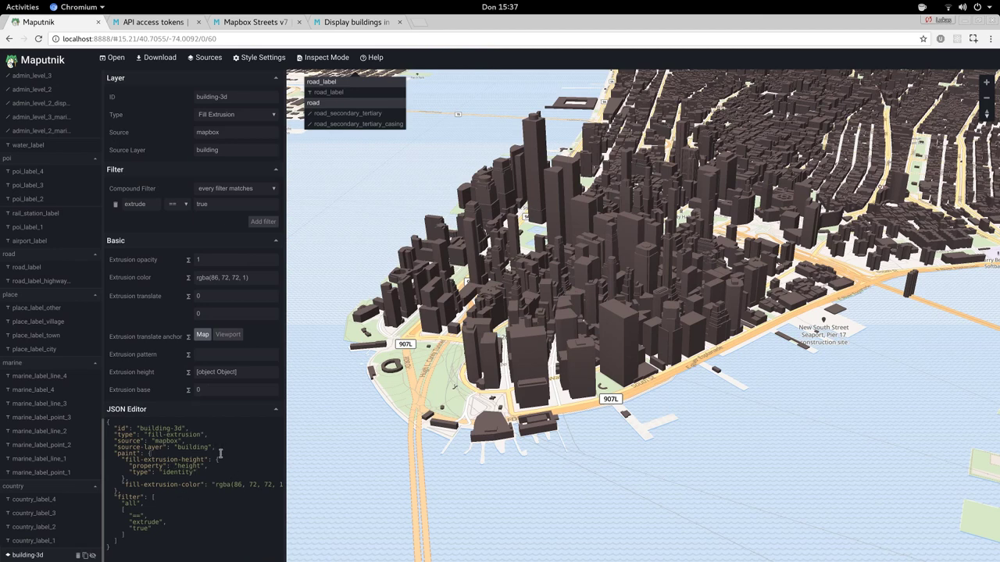
key(Return)
key(ctrl+v)
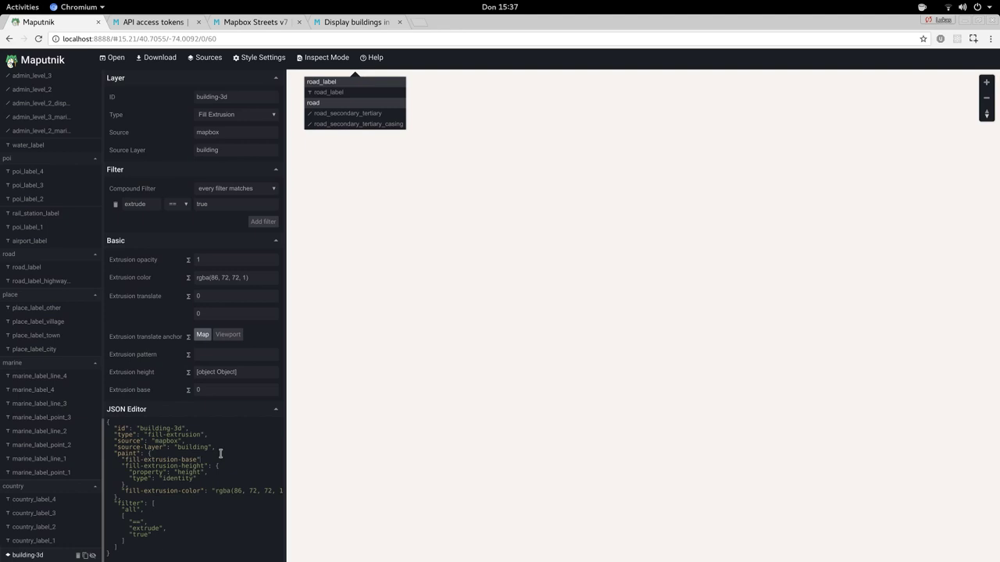
text(: {)
key(Return)
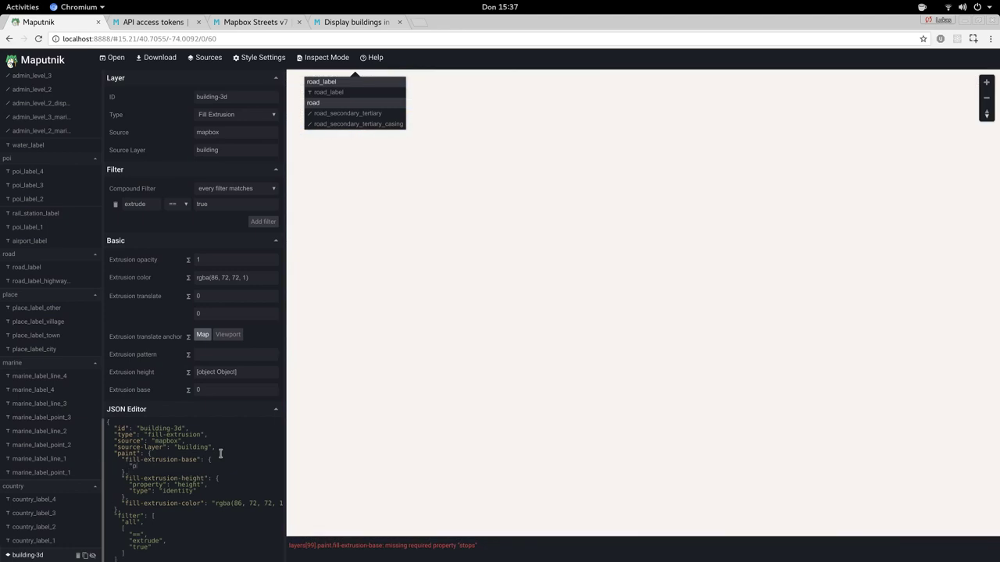
text("property": "min_height",)
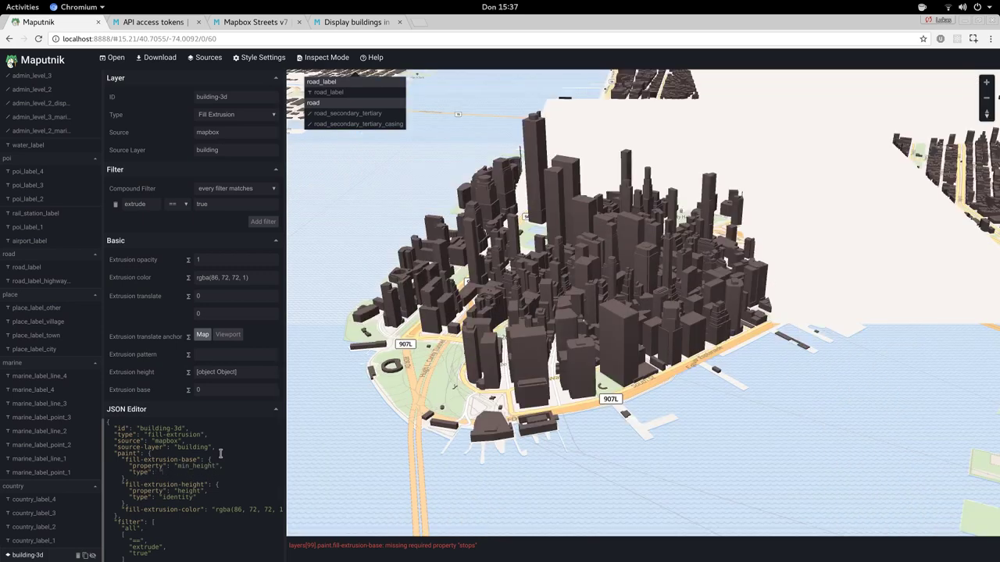
text("identity")
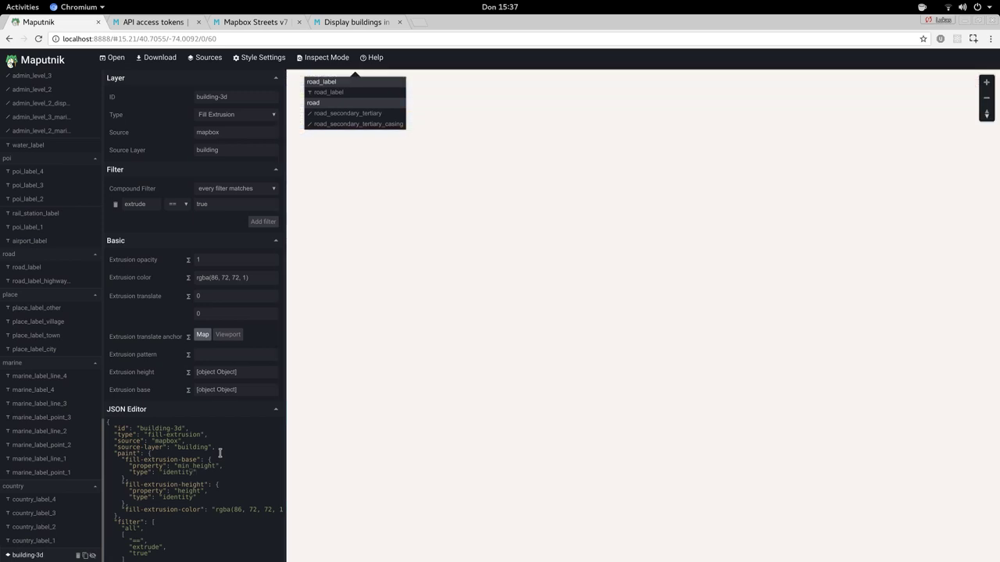
Set the building-3d layer's extrusion color to rgba(192, 184, 184, 1) and its extrusion opacity to 0.8.
click(223, 278)
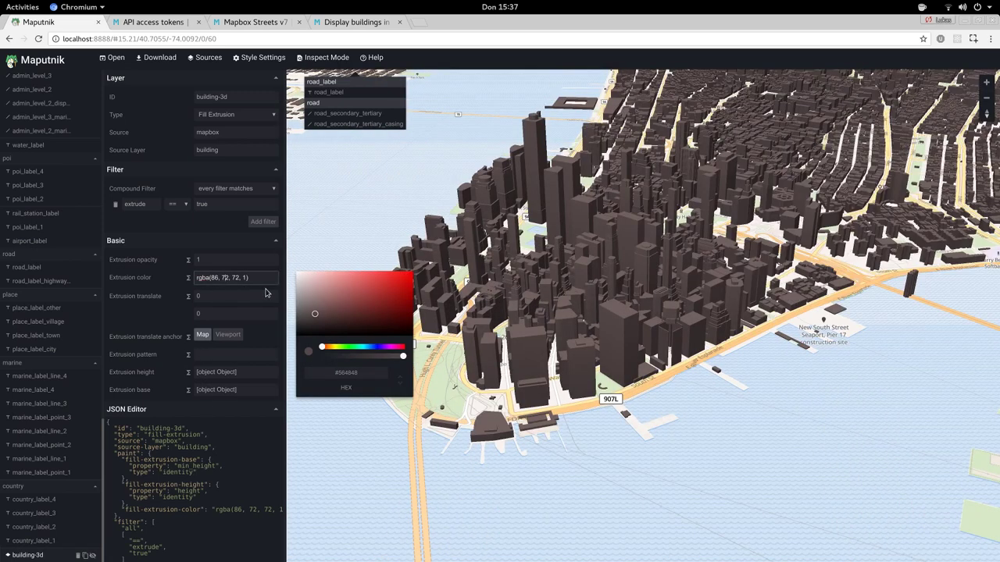
click(301, 288)
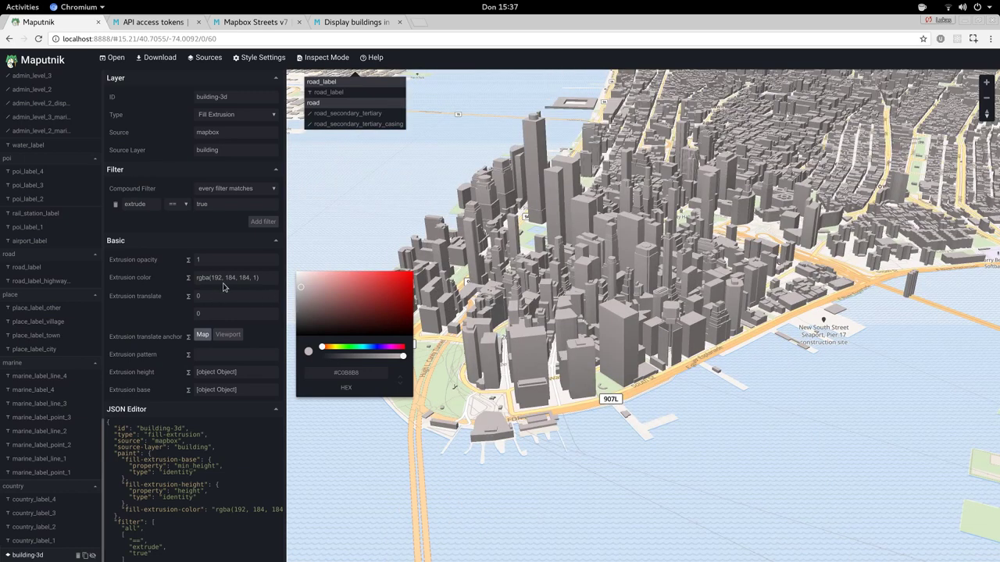
click(211, 257)
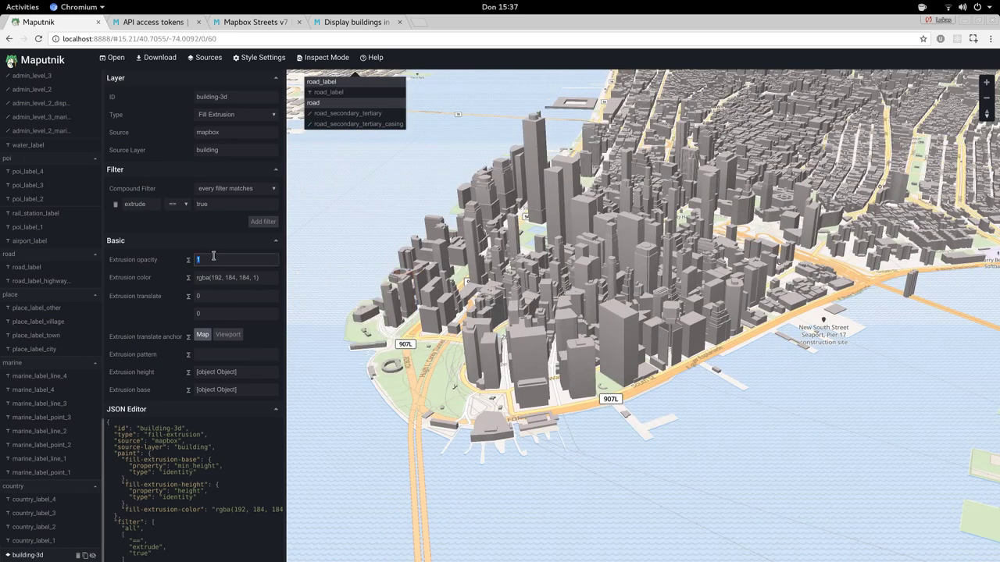
text(0.8)
key(Tab)
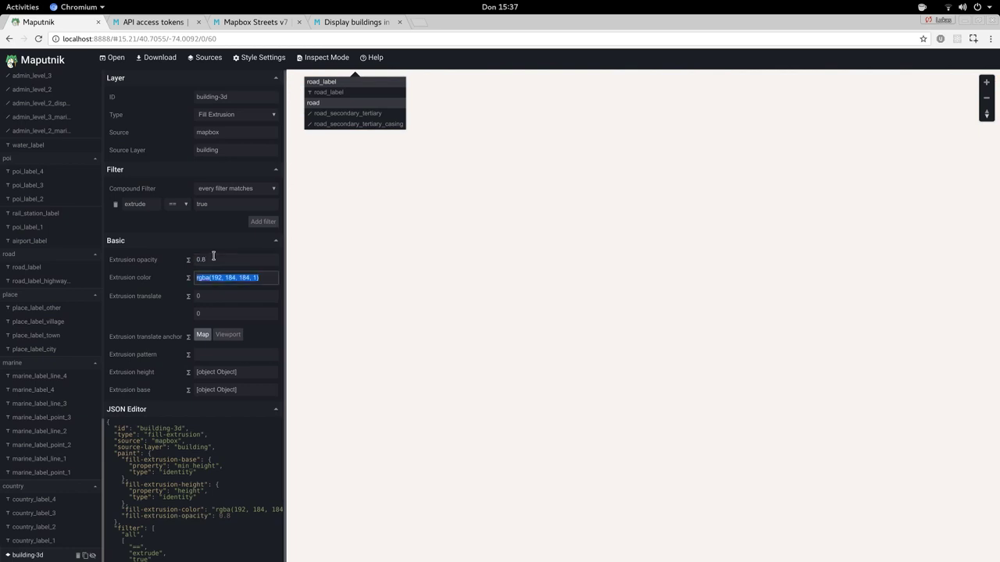
click(628, 299)
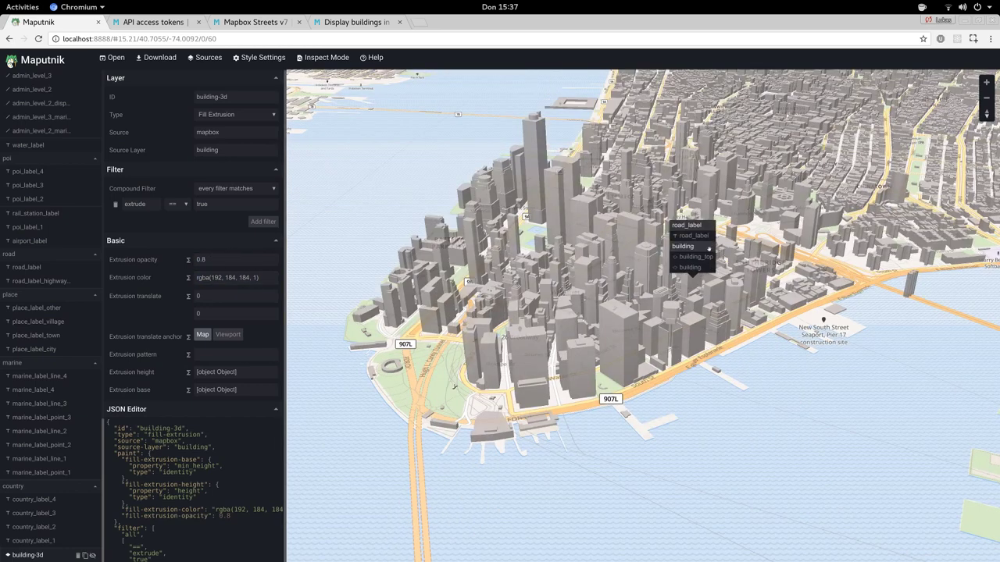
drag(699, 249, 724, 246)
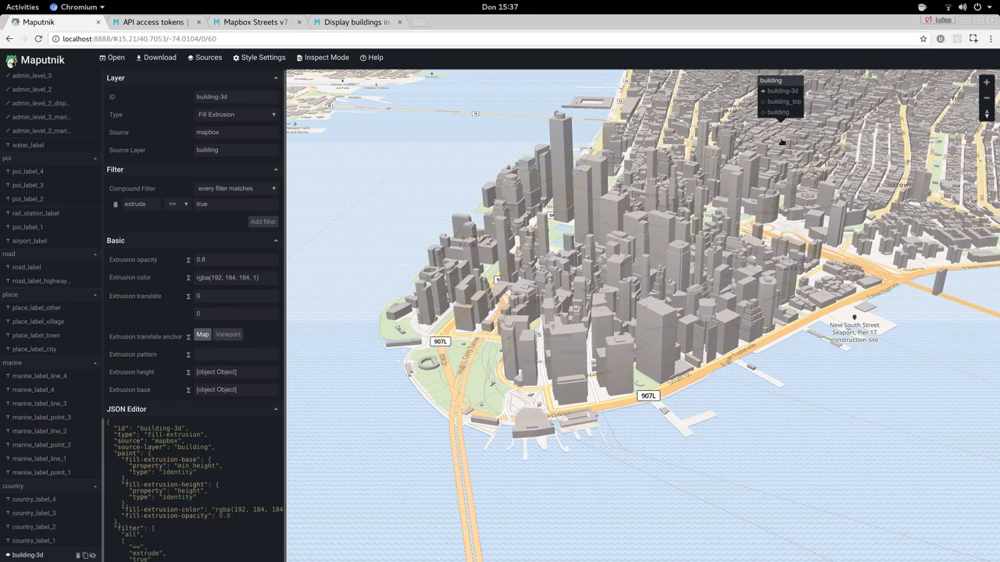
drag(782, 142, 811, 138)
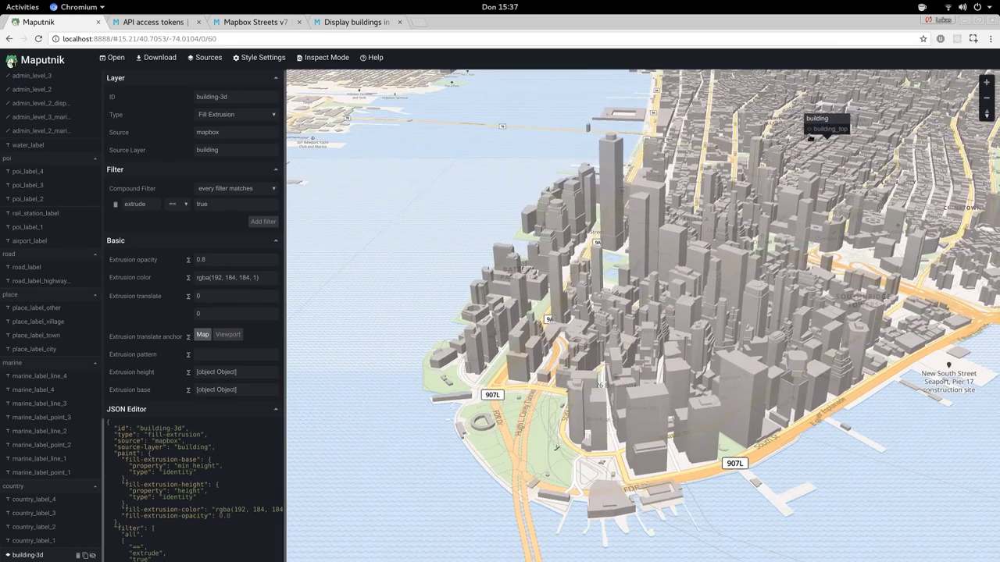